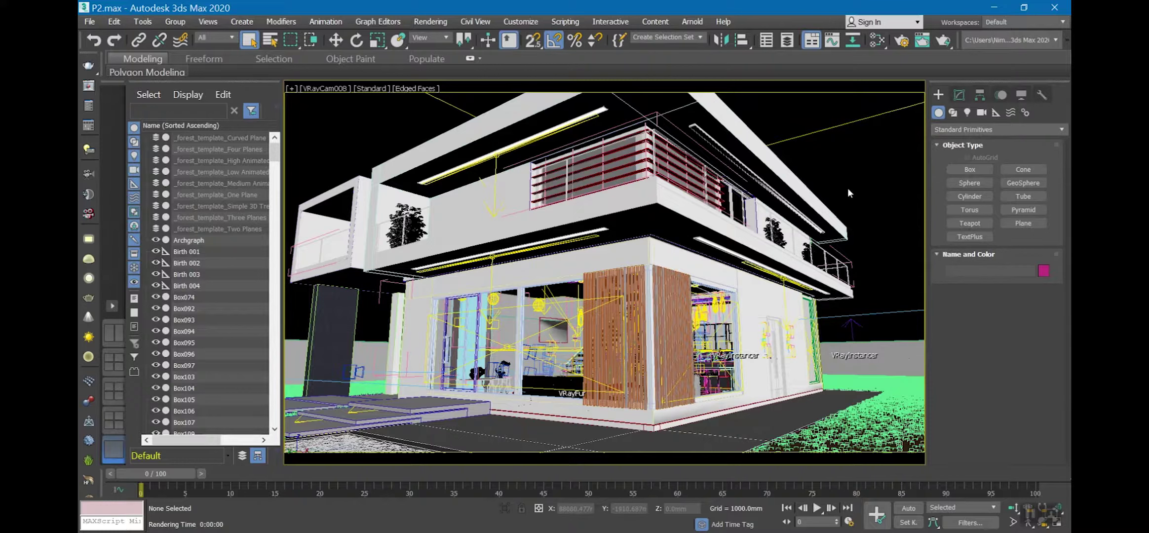
Step: Change the VRayCam008 view to a free Perspective view and show all four viewports
key("p")
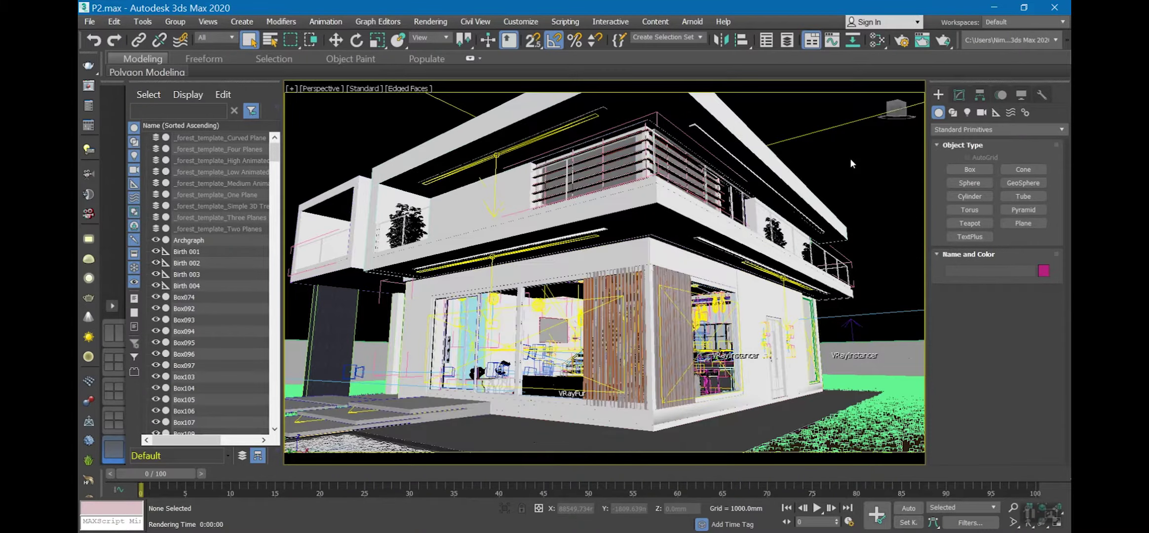
key("alt+w")
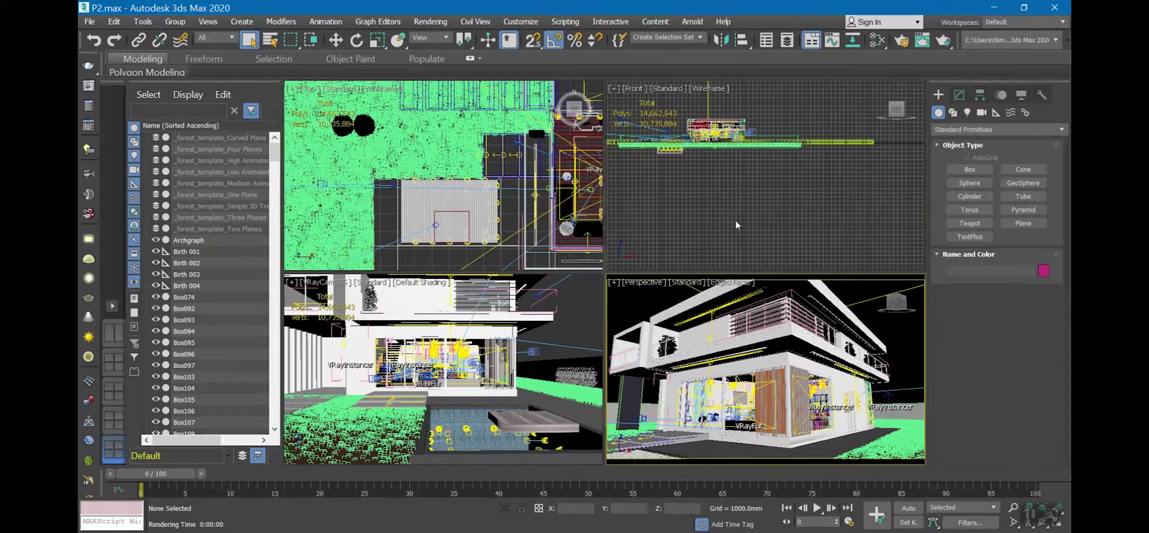
Step: Maximize the Front viewport, frame the house and sun, and select VRaySun001
left_click(796, 200)
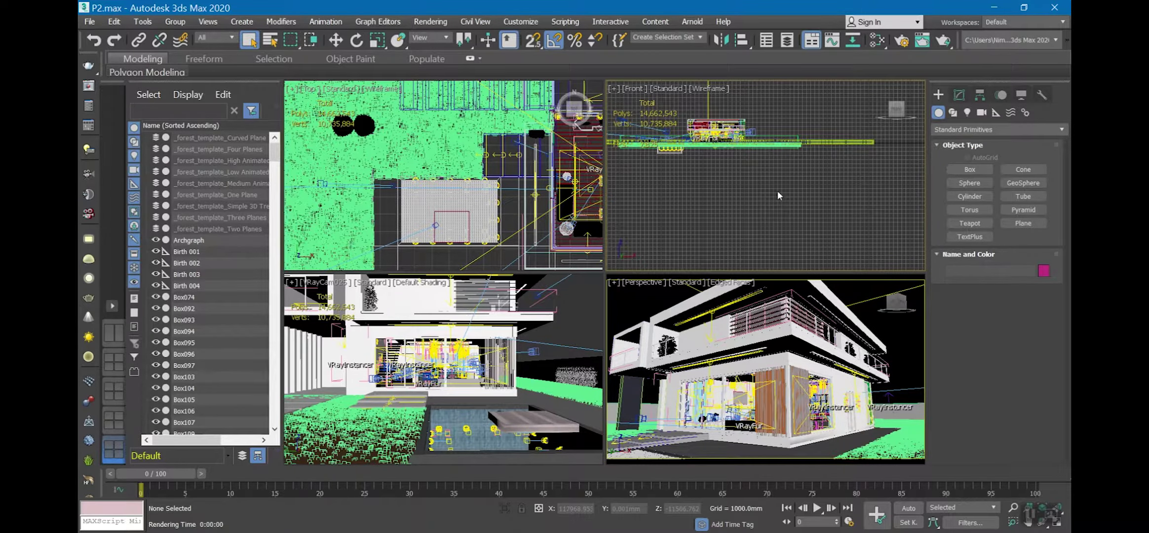
key("alt+w")
scroll(564, 256, "down", 2)
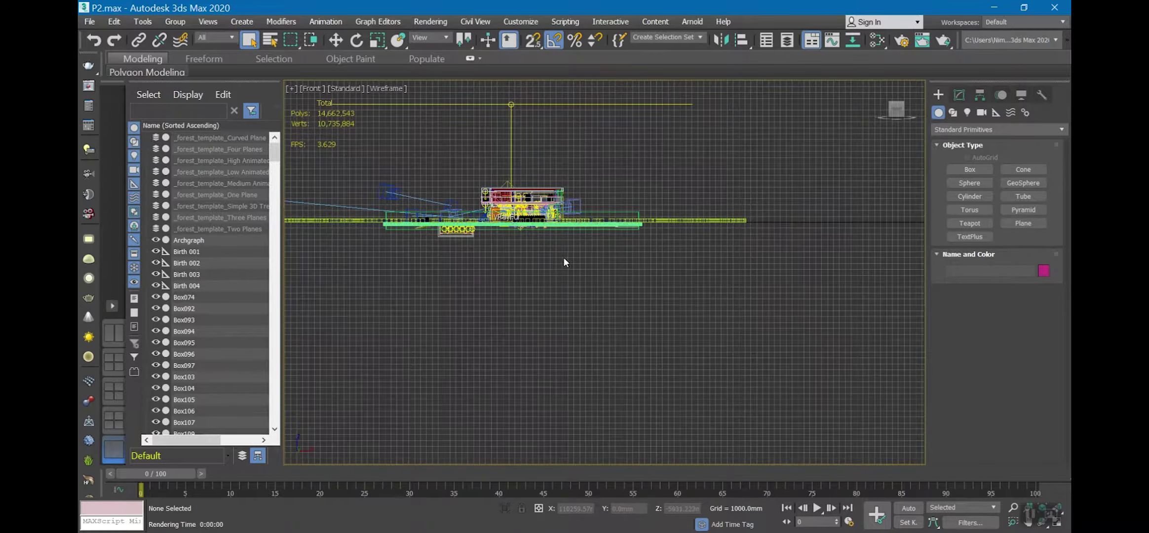
middle_click_drag(528, 286, 777, 284)
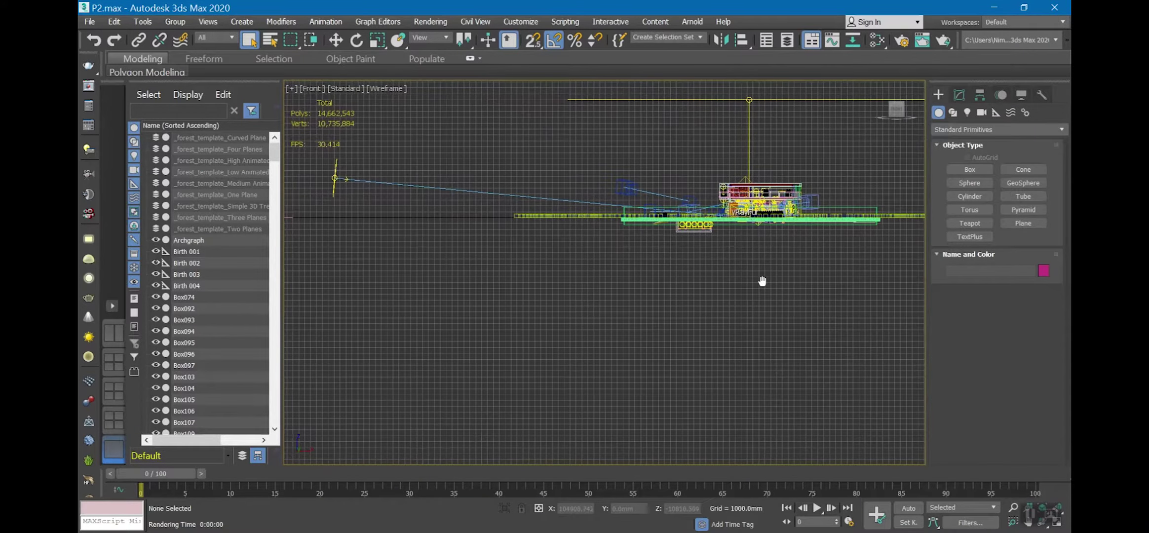
middle_click_drag(372, 280, 408, 300)
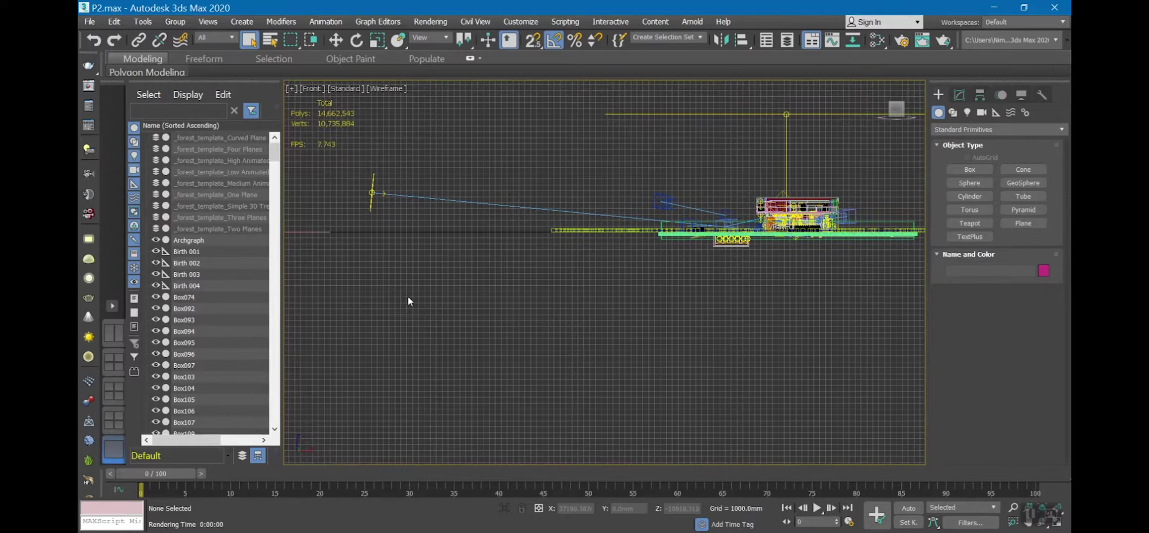
left_click(373, 207)
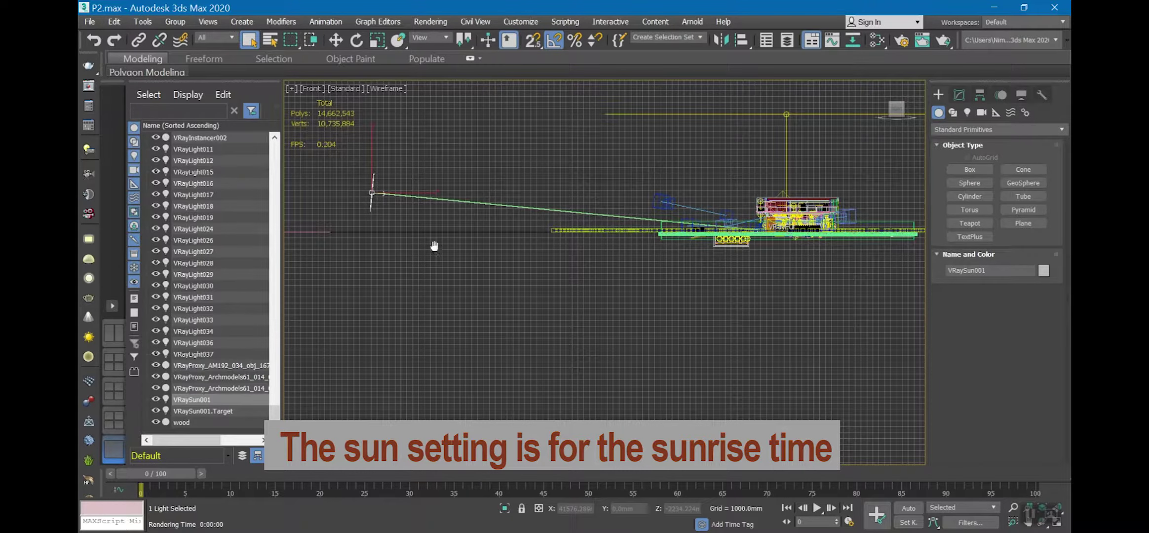
Step: Show VRaySun001's Modify parameters and check intensity multiplier 0.05 and size 1.0
middle_click_drag(433, 246, 438, 264)
key("w")
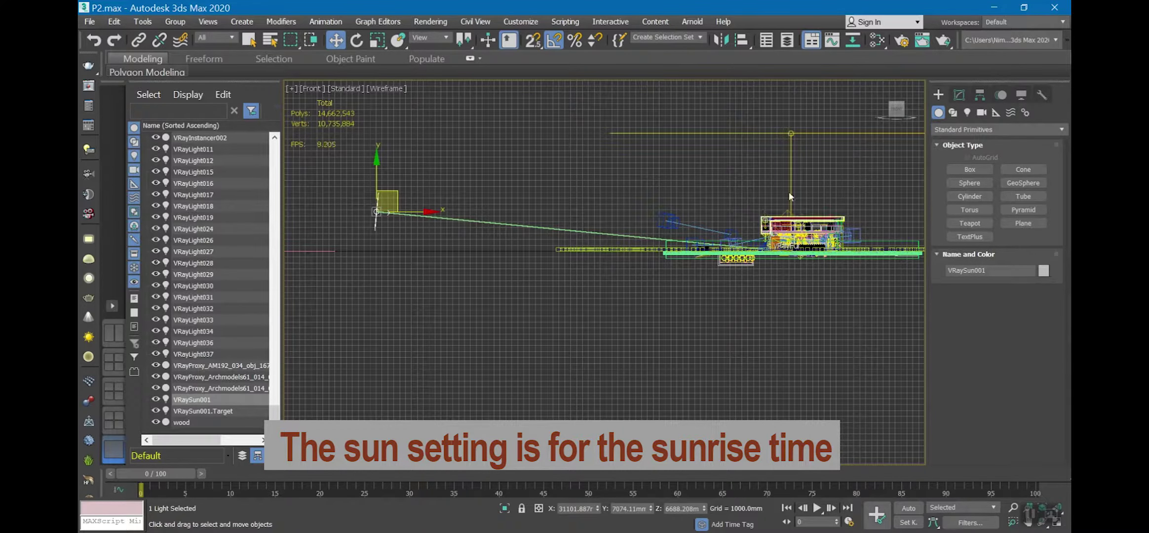
left_click(959, 96)
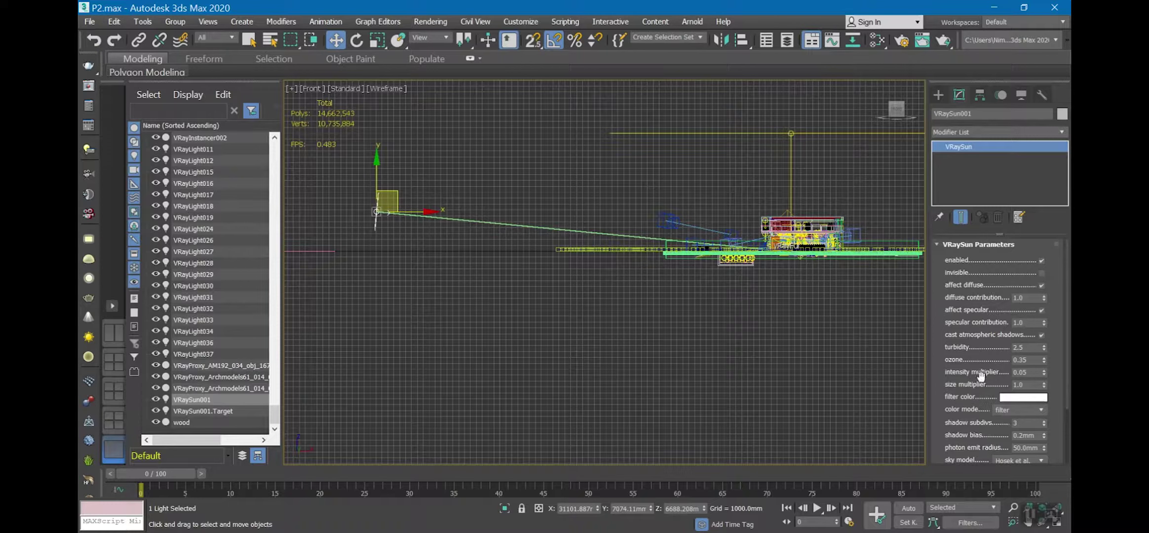
left_click(1030, 373)
left_click(1027, 385)
Step: Check shadow subdivs 3 and shadow bias 0.2mm unchanged, then deselect the sun
left_click_drag(1057, 399, 1057, 366)
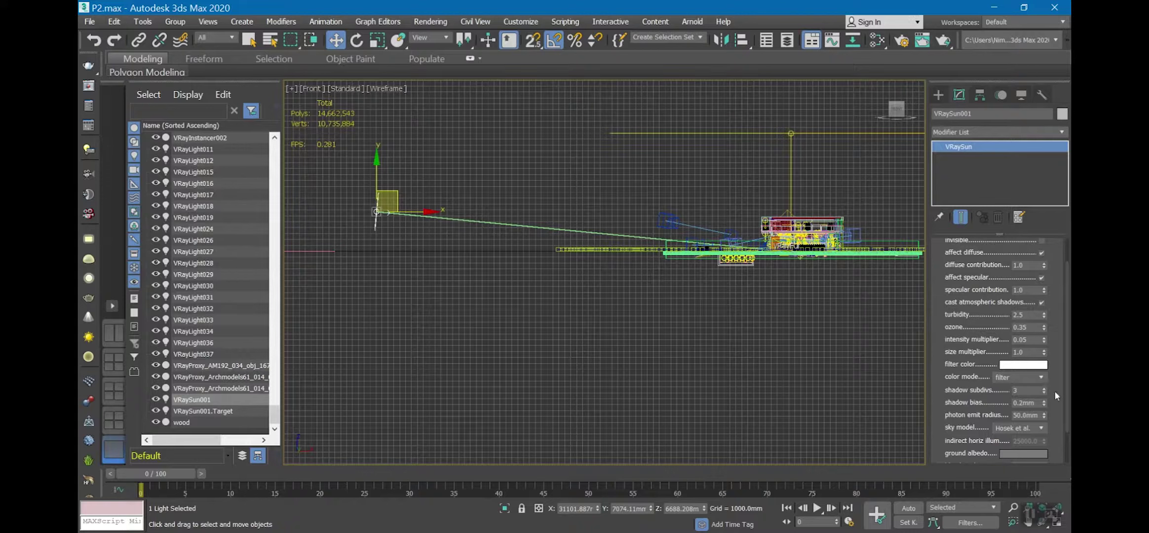
left_click_drag(1059, 398, 1061, 377)
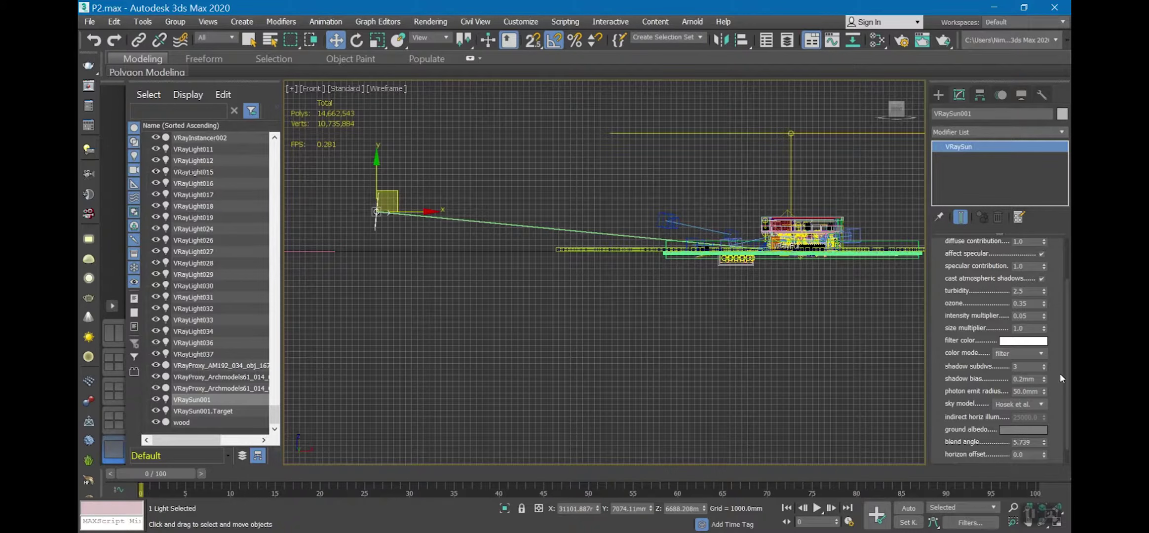
left_click(1027, 368)
left_click(1033, 378)
mouse_move(1059, 405)
left_mouse_down()
mouse_move(1054, 368)
mouse_move(1053, 438)
left_mouse_up()
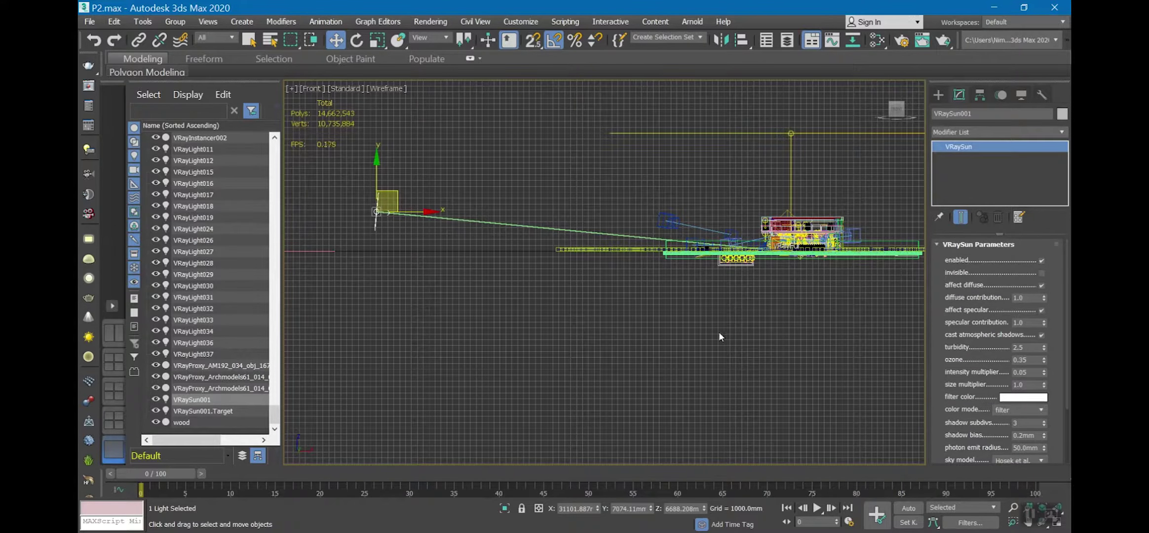
left_click(690, 324)
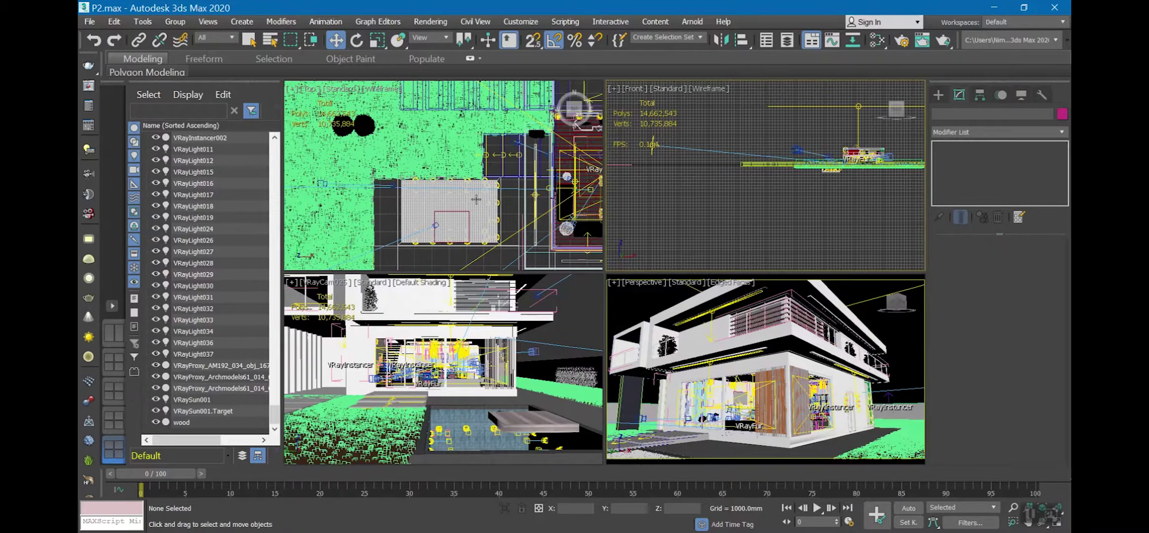
Step: Maximize the Top view, frame the whole site, and locate VRaySun001 beside the house
key("alt+w")
scroll(480, 203, "down", 2)
scroll(480, 203, "down", 6)
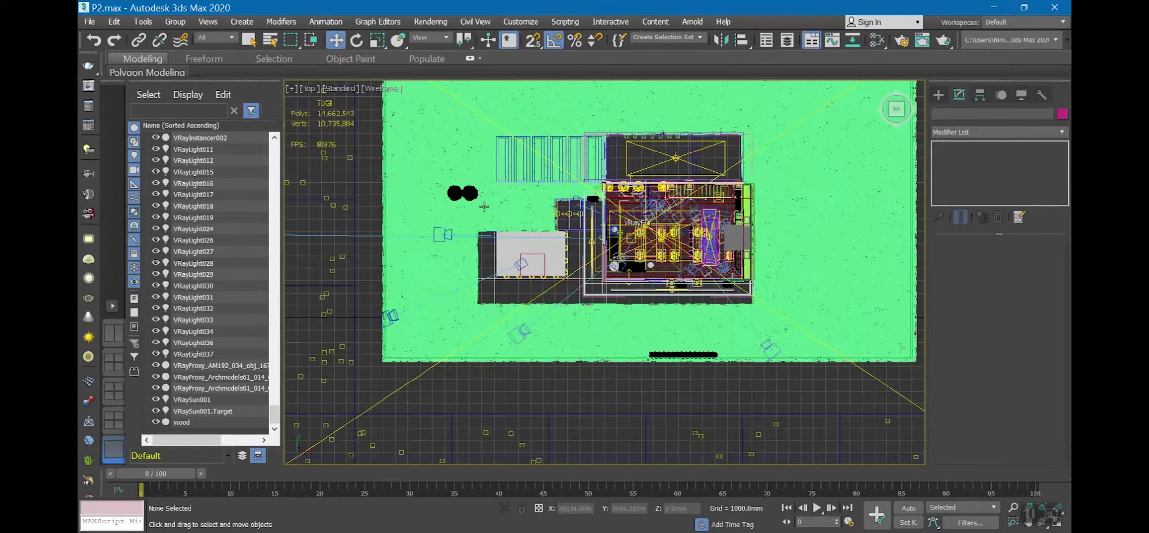
middle_click_drag(422, 248, 565, 254)
scroll(565, 254, "down", 3)
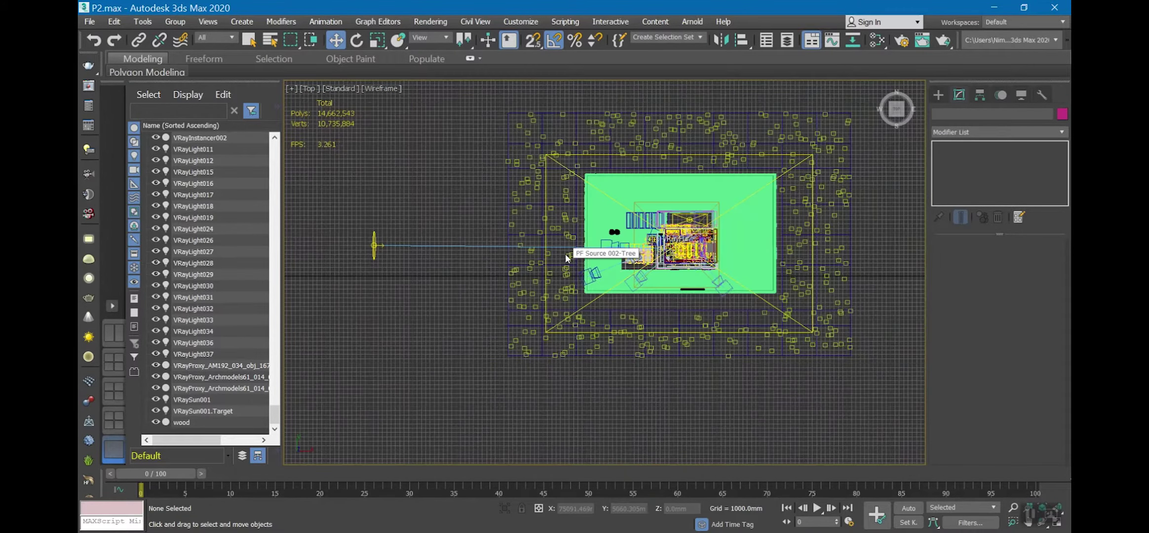
left_click(410, 247)
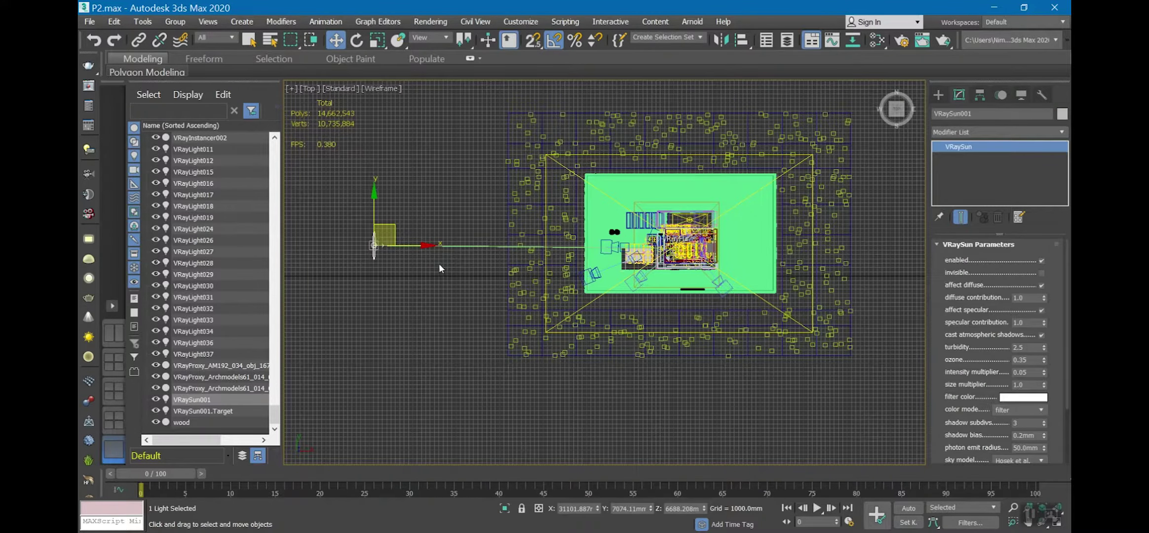
scroll(421, 268, "down", 2)
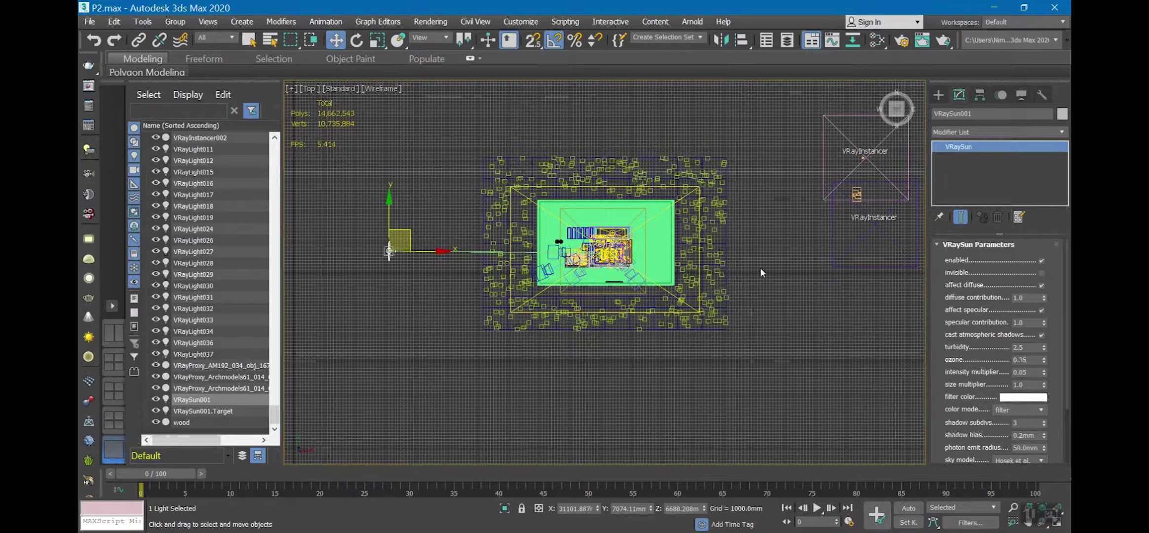
middle_click_drag(780, 268, 778, 267)
scroll(738, 298, "up", 2)
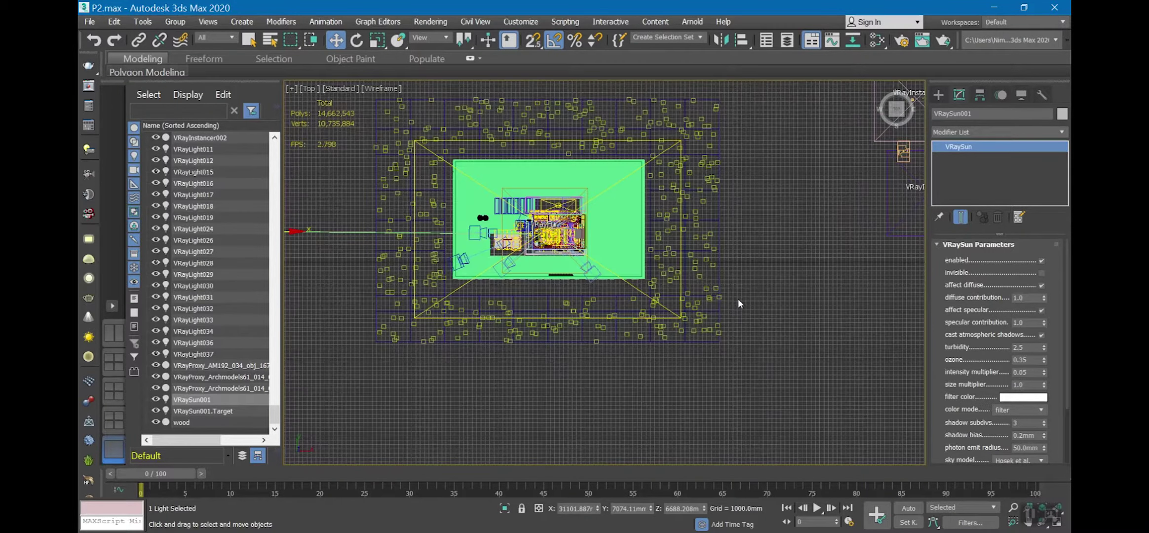
Step: Return to four views and maximize the Perspective viewport with nothing selected
key("alt+w")
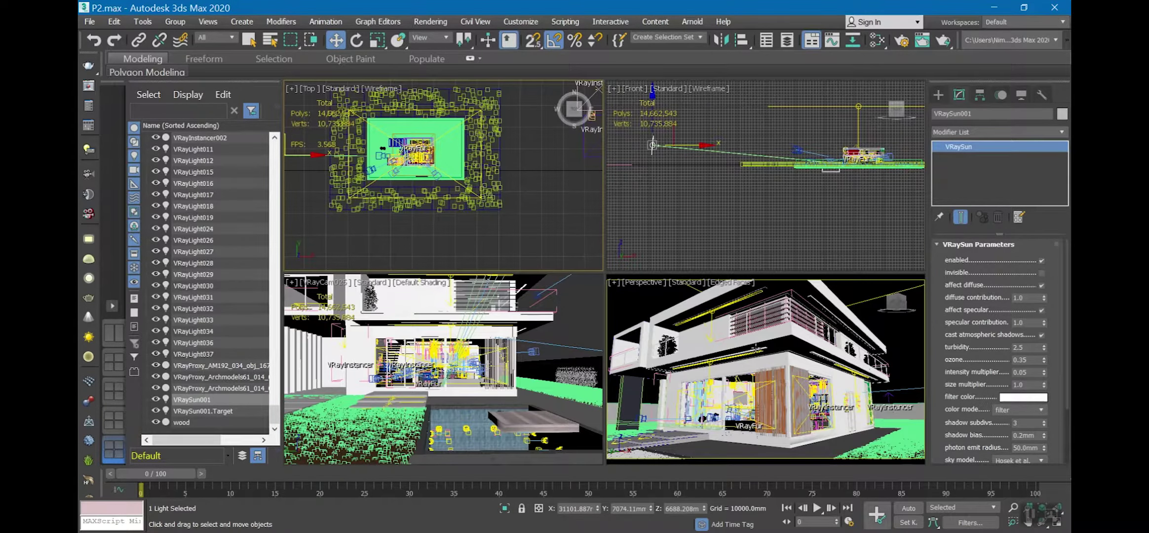
left_click(901, 336)
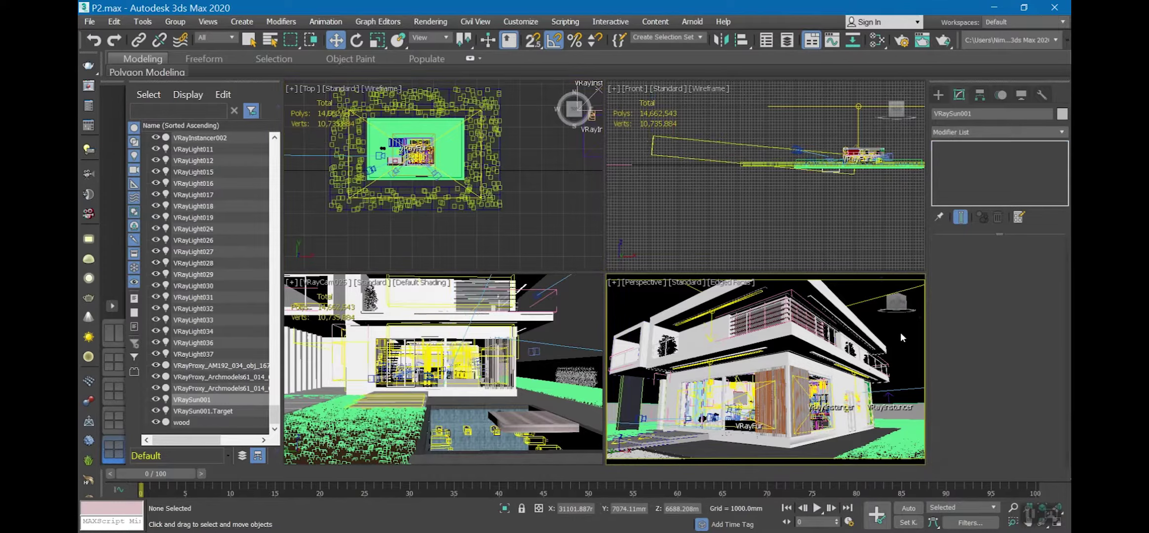
key("alt+w")
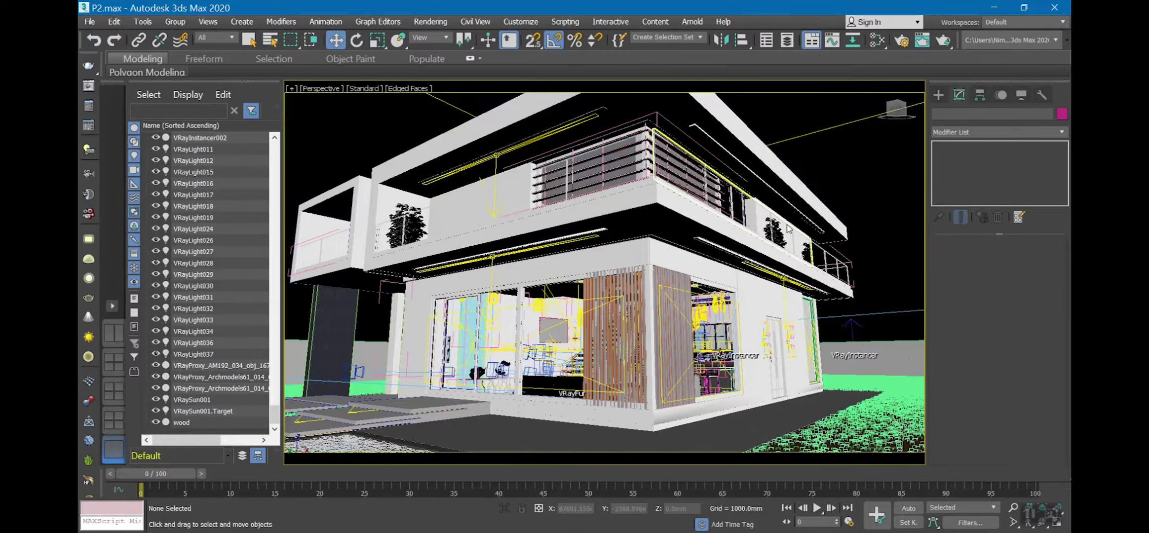
Step: Look through camera VRayCam008 and select it to show its physical camera parameters
key("c")
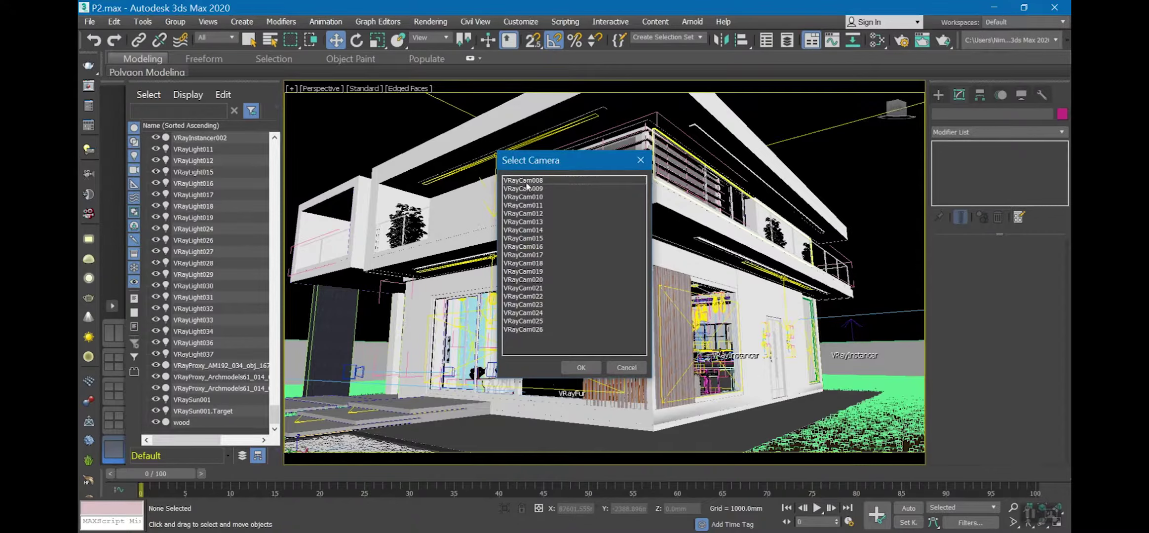
double_click(526, 181)
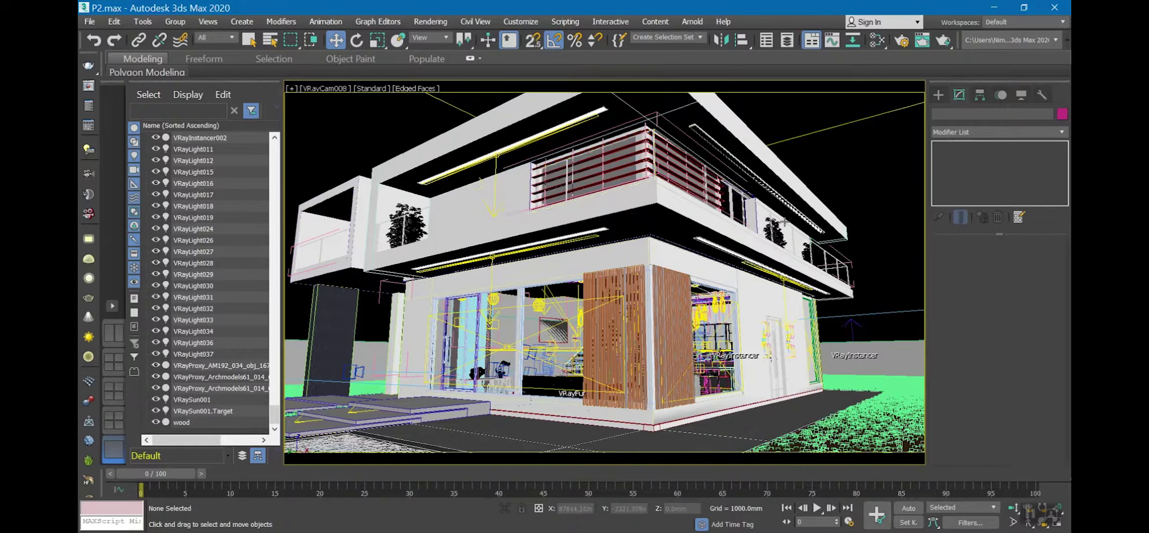
left_click(331, 88)
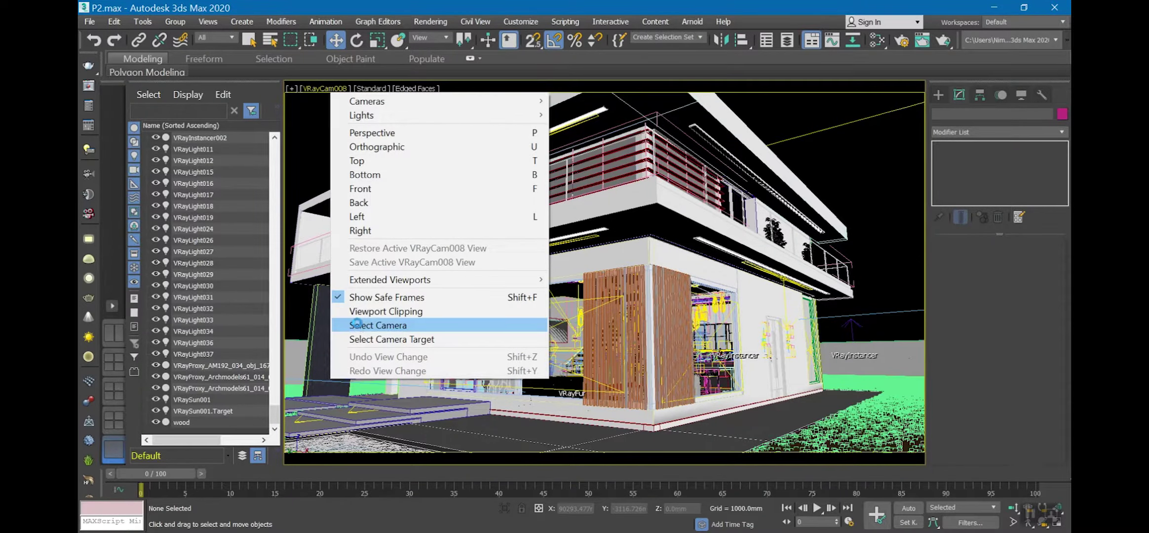
left_click(356, 325)
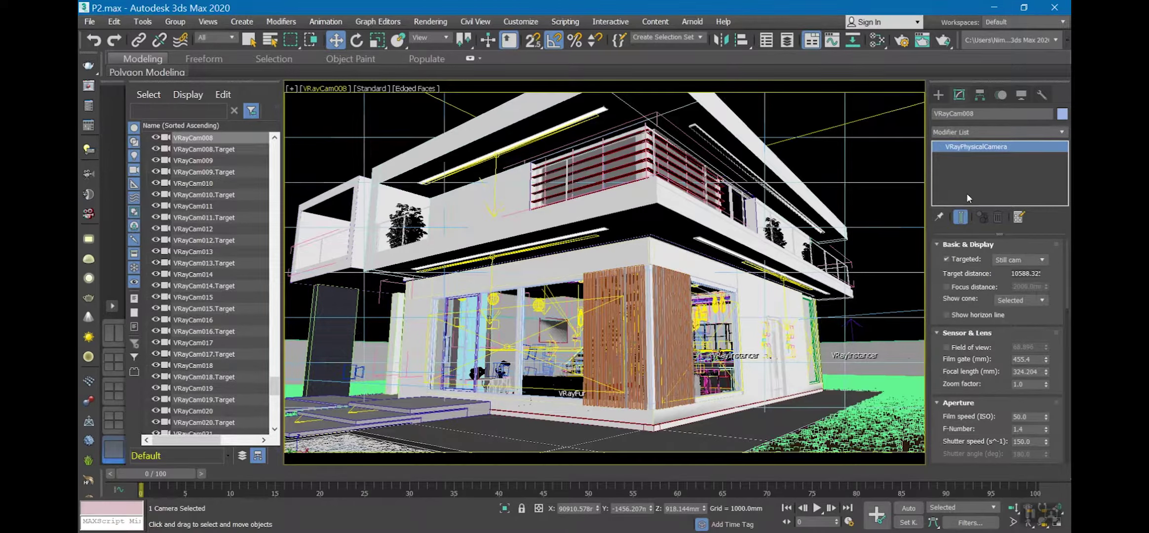
Step: Collapse Sensor & Lens and inspect ISO 50, f-number 1.4, shutter 150, custom white balance
left_click(1032, 329)
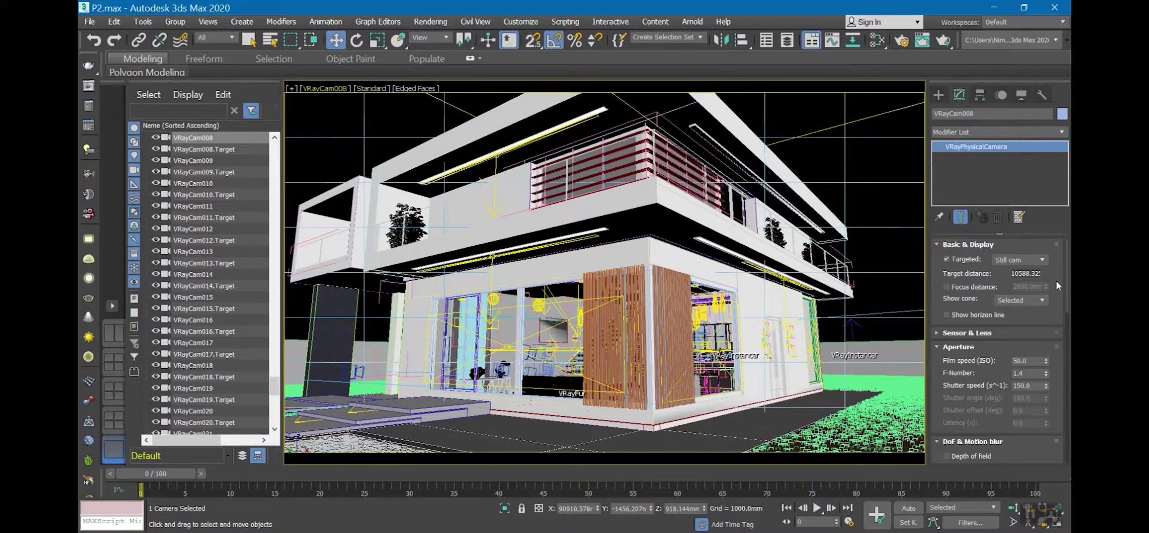
left_click_drag(1056, 286, 1057, 241)
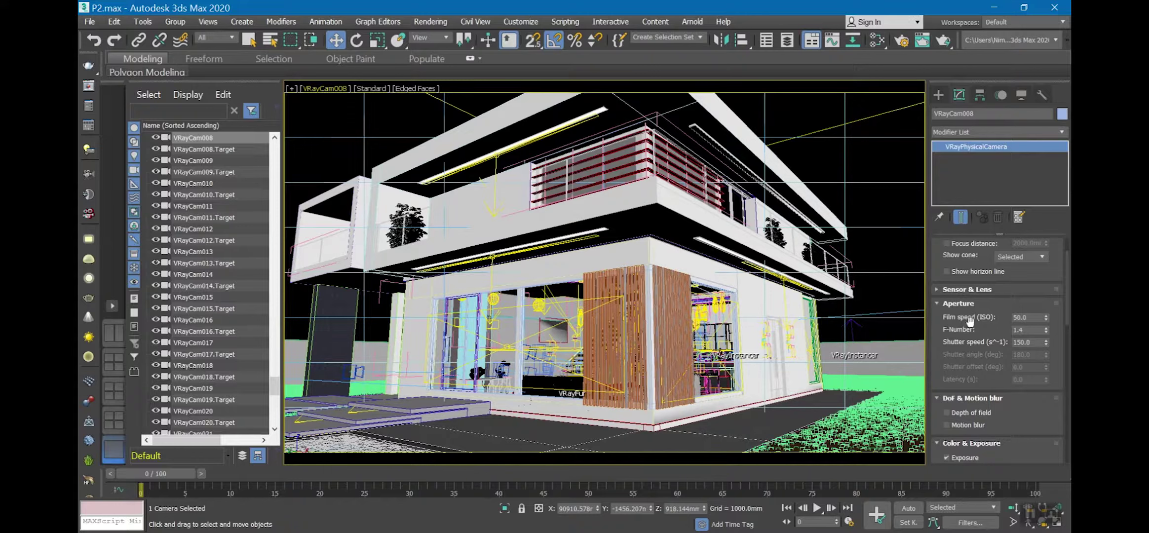
double_click(1031, 317)
double_click(1027, 328)
left_click(1023, 342)
left_click(1047, 410)
mouse_move(1047, 410)
left_mouse_down()
mouse_move(1041, 318)
mouse_move(1016, 296)
left_mouse_up()
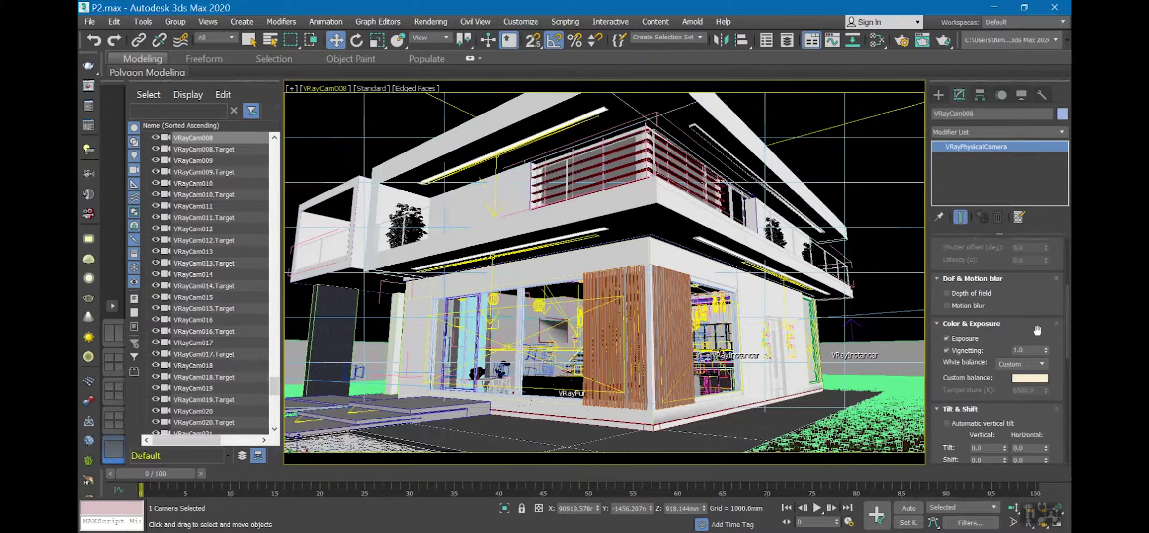
left_click_drag(1038, 332, 1043, 311)
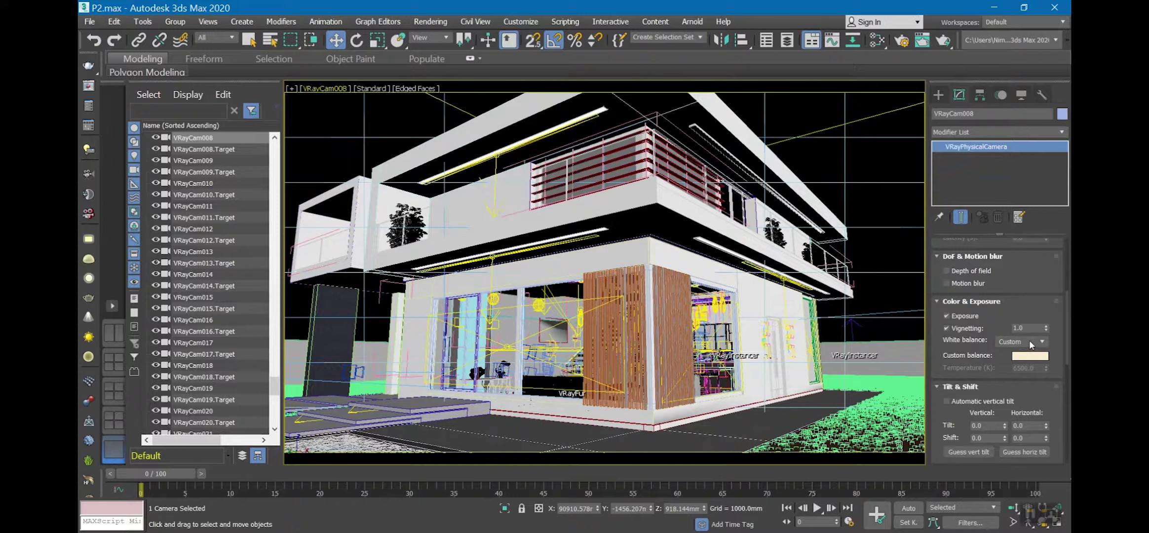
Step: Set VRayCam008's White balance mode to Temperature at 5800 K, then deselect the camera
left_click(1031, 342)
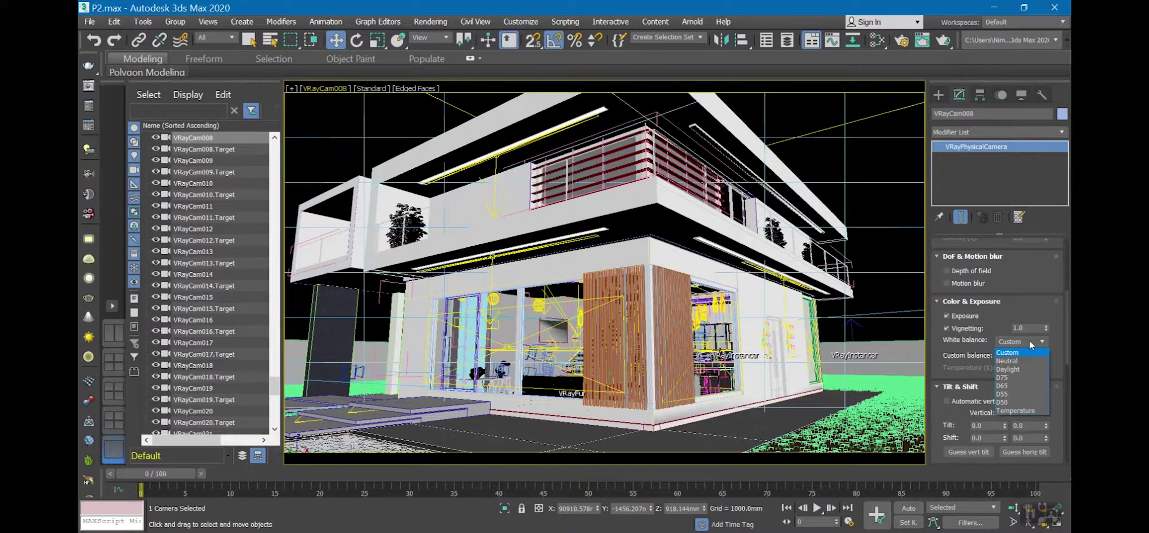
left_click(1017, 412)
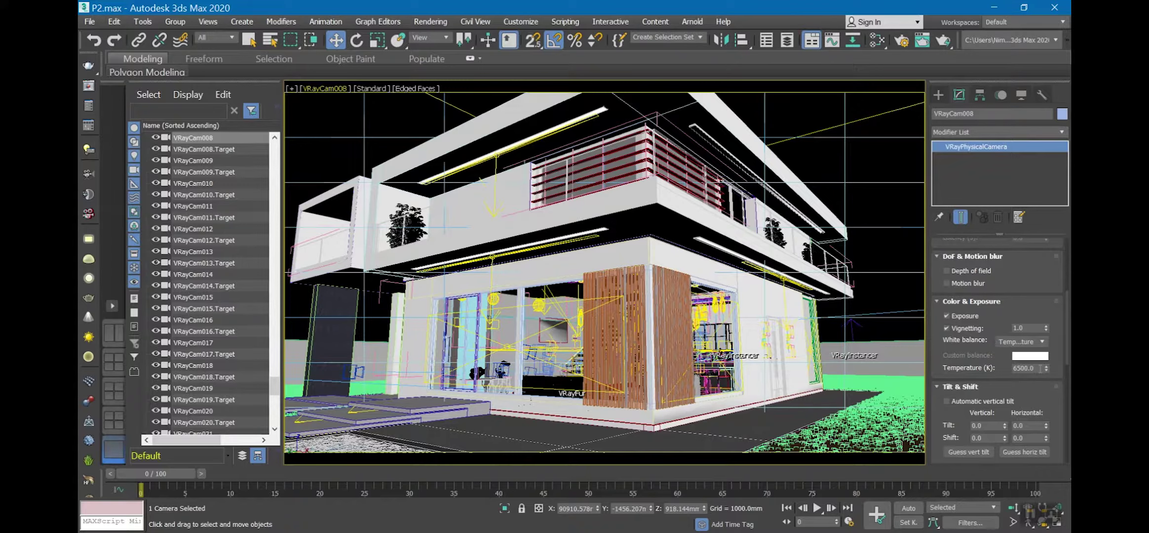
left_click(1037, 368)
type("5")
key("Return")
left_click_drag(1033, 396, 1037, 335)
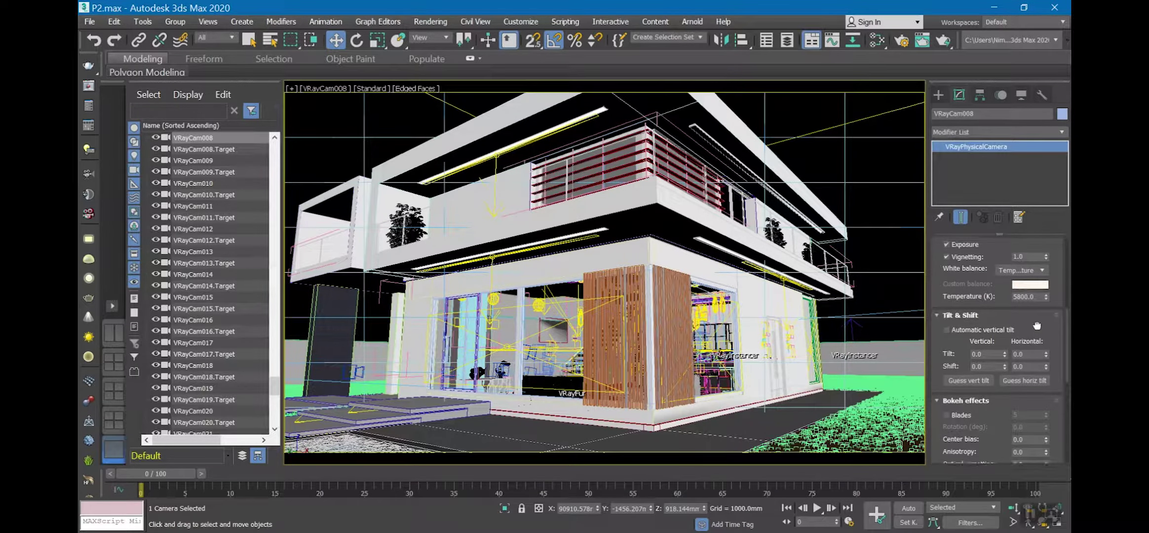
left_click_drag(1037, 335, 1037, 354)
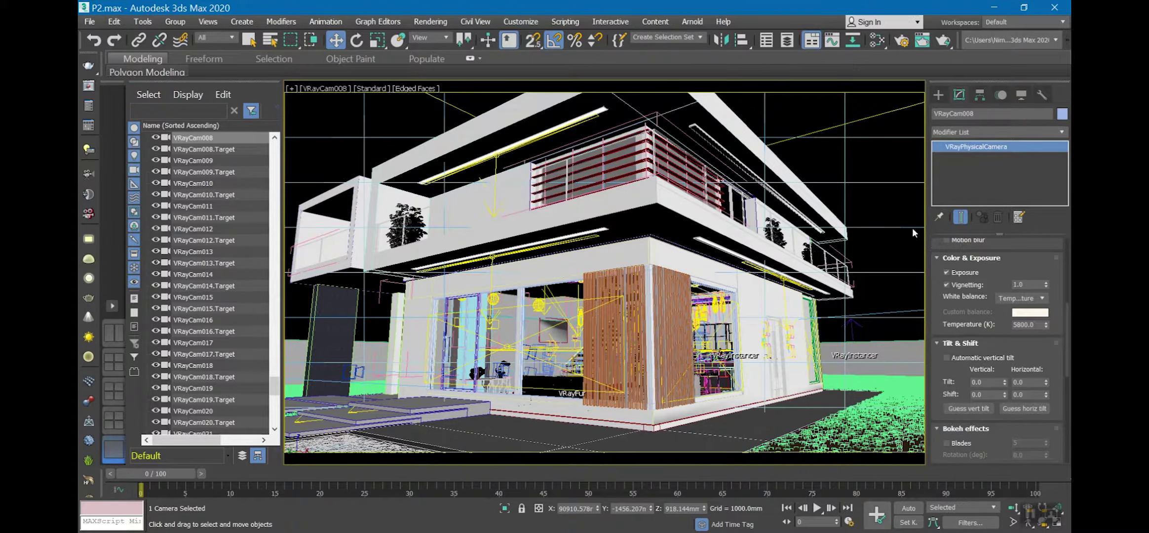
left_click(883, 209)
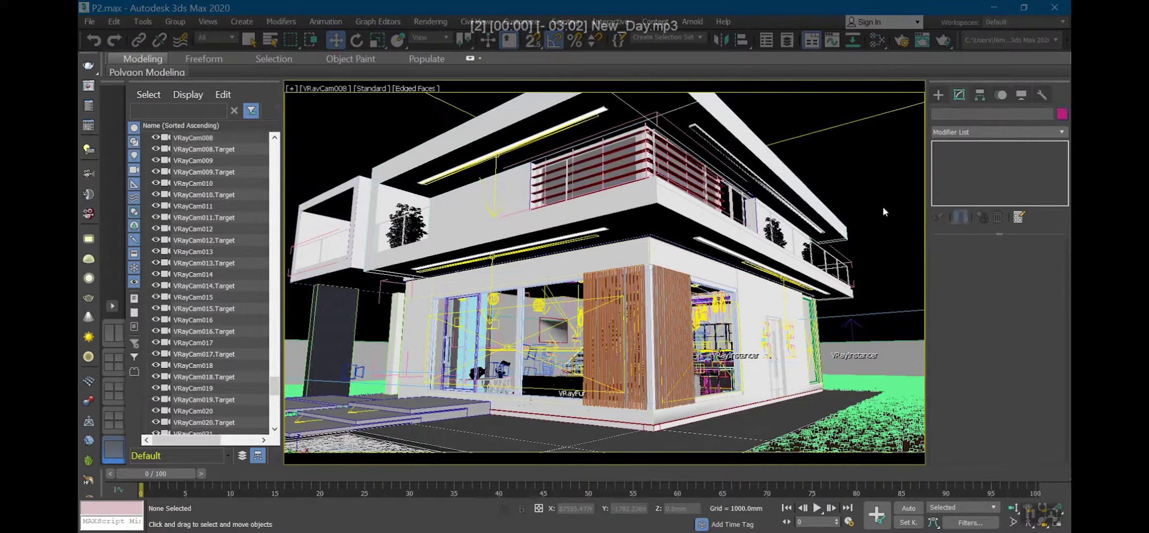
Step: In Render Setup, apply the 1920x1080 output size preset and go to the V-Ray tab
left_click(902, 42)
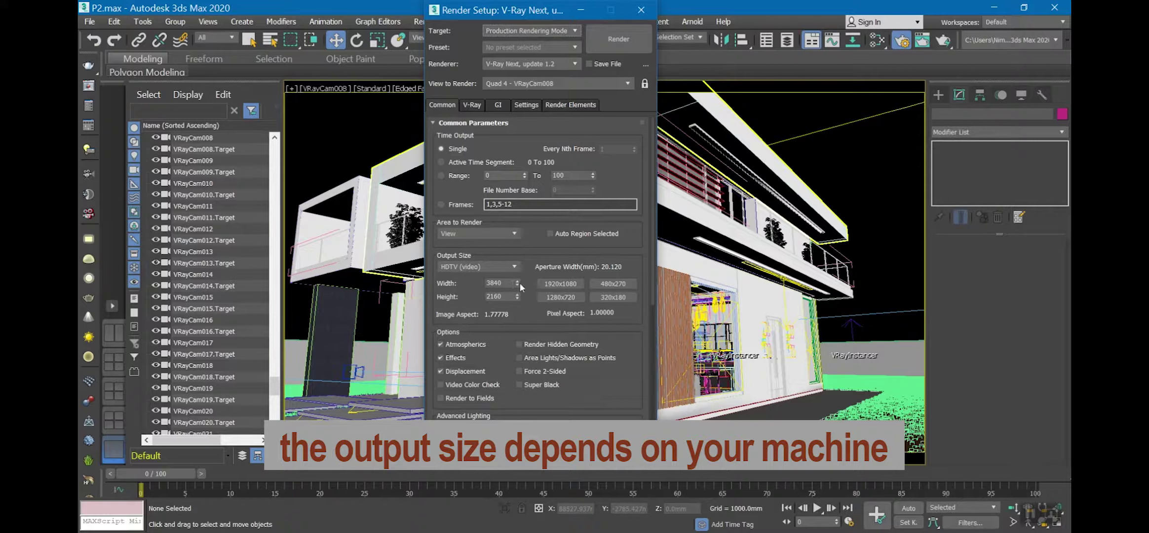
left_click(560, 284)
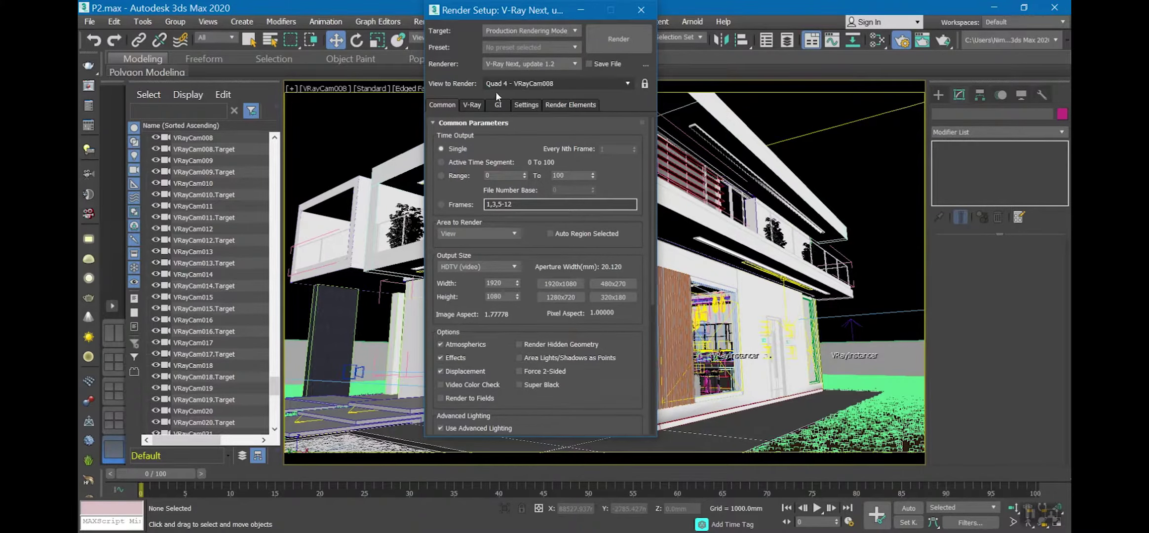
left_click(472, 104)
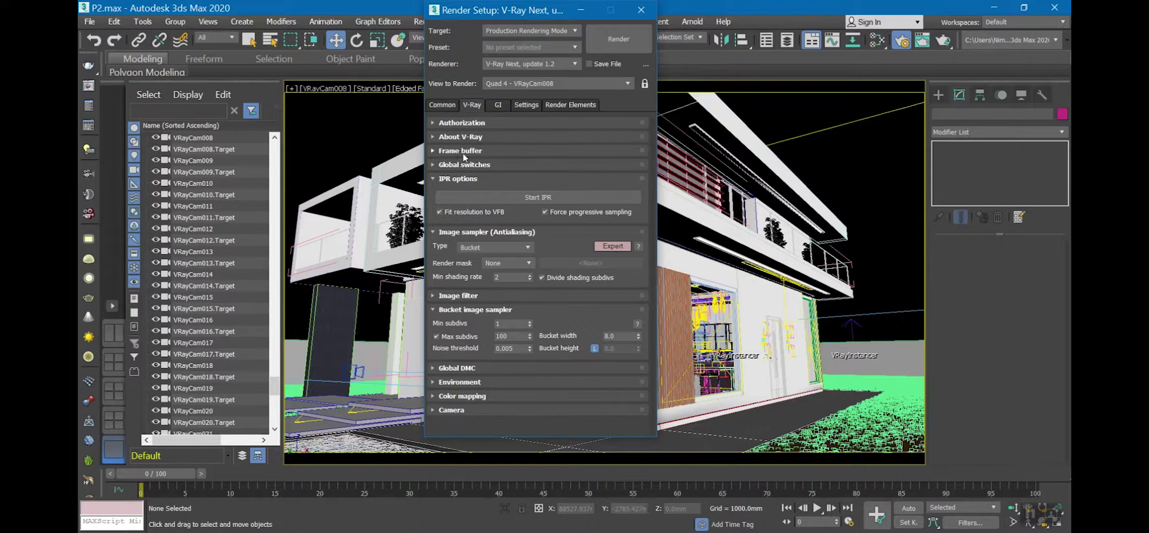
left_click(482, 150)
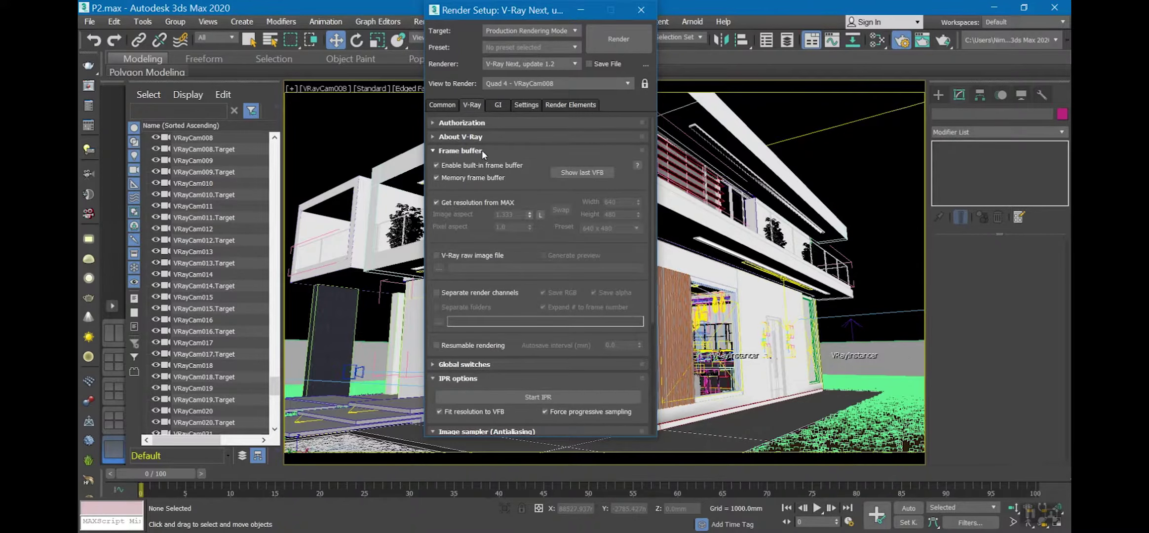
left_click(486, 148)
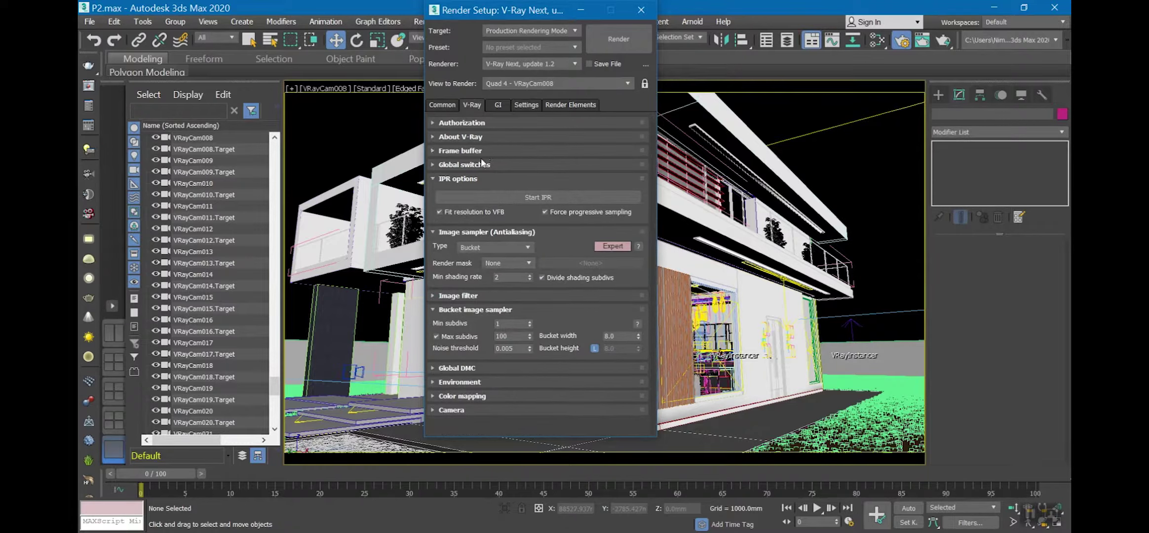
left_click(477, 164)
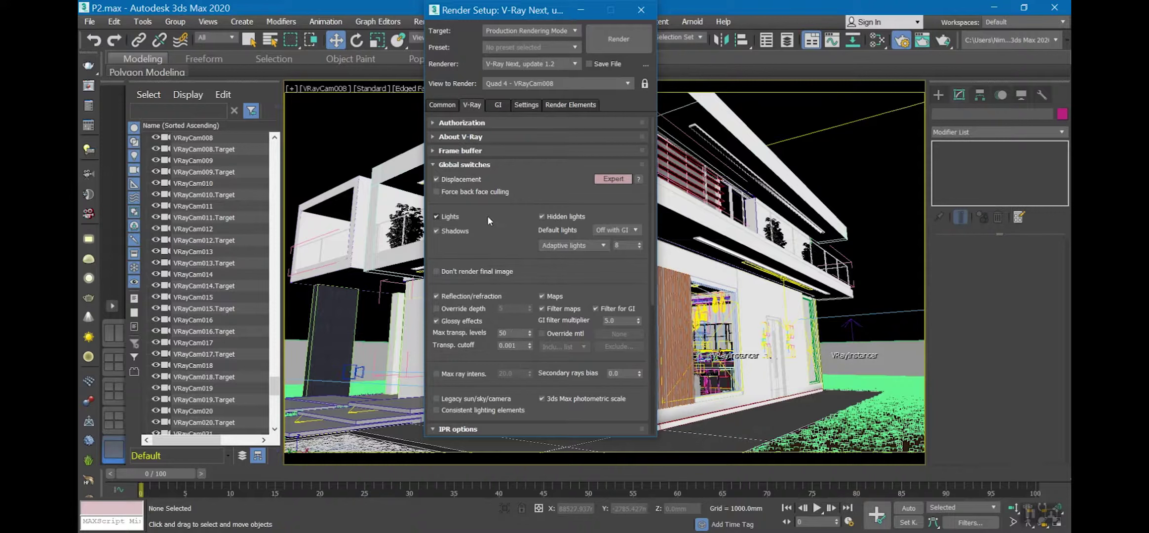
left_click(474, 164)
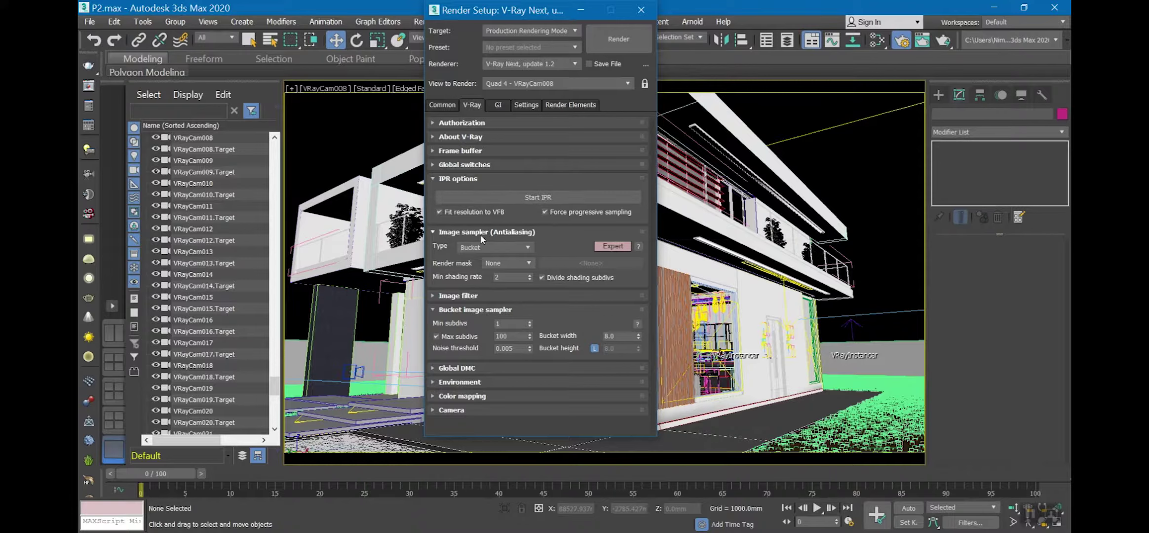
left_click(445, 178)
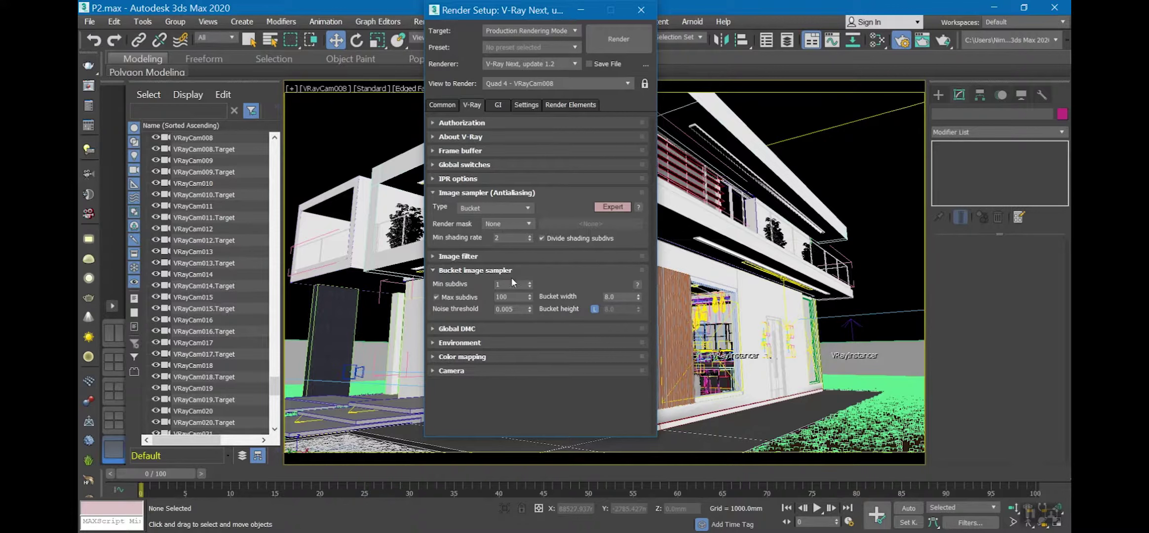
mouse_move(511, 309)
mouse_move(507, 348)
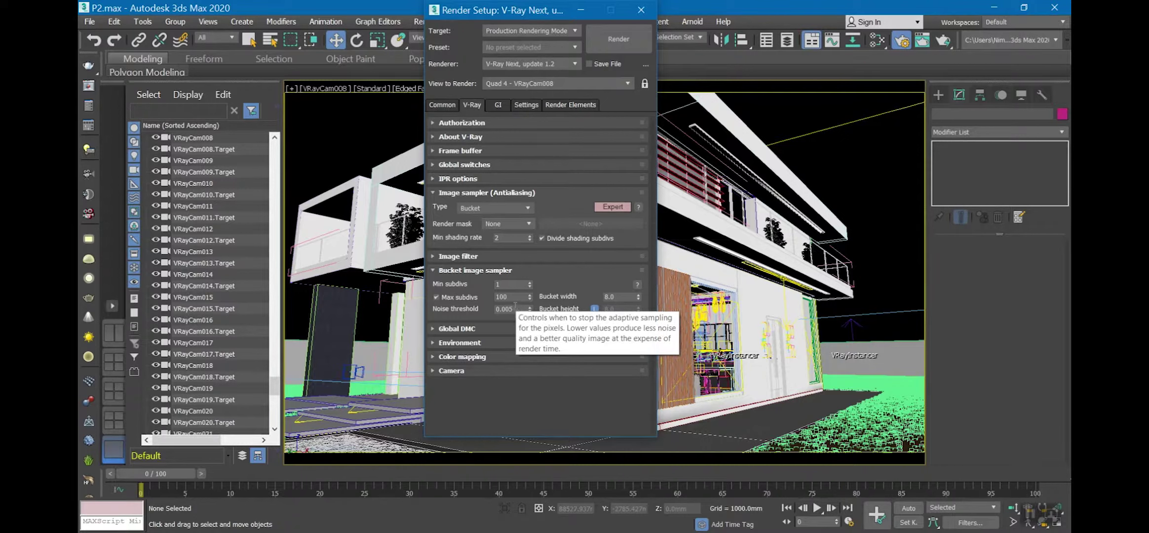
double_click(513, 309)
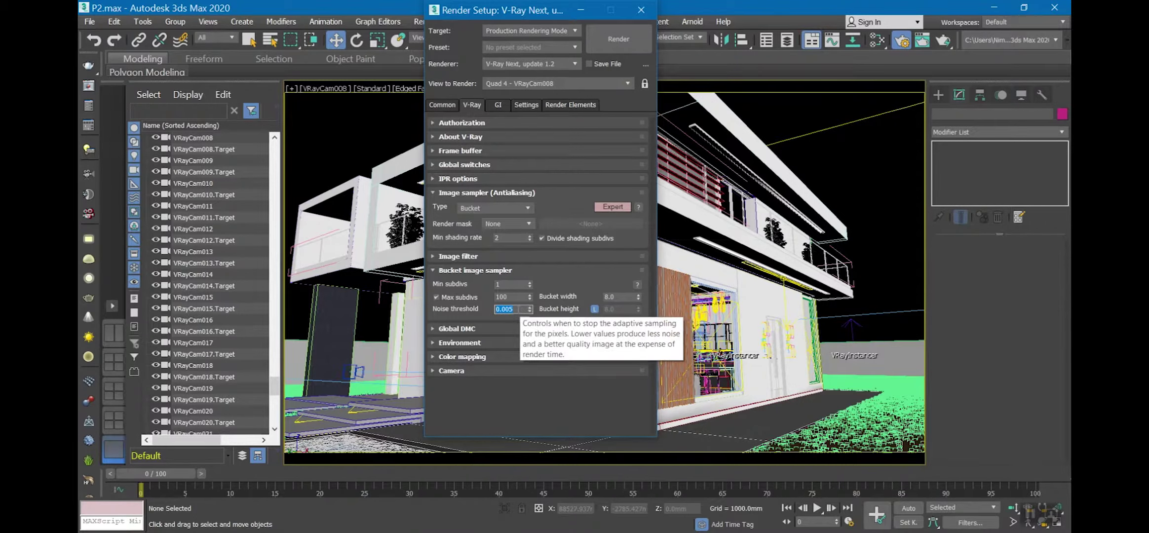
left_click(595, 284)
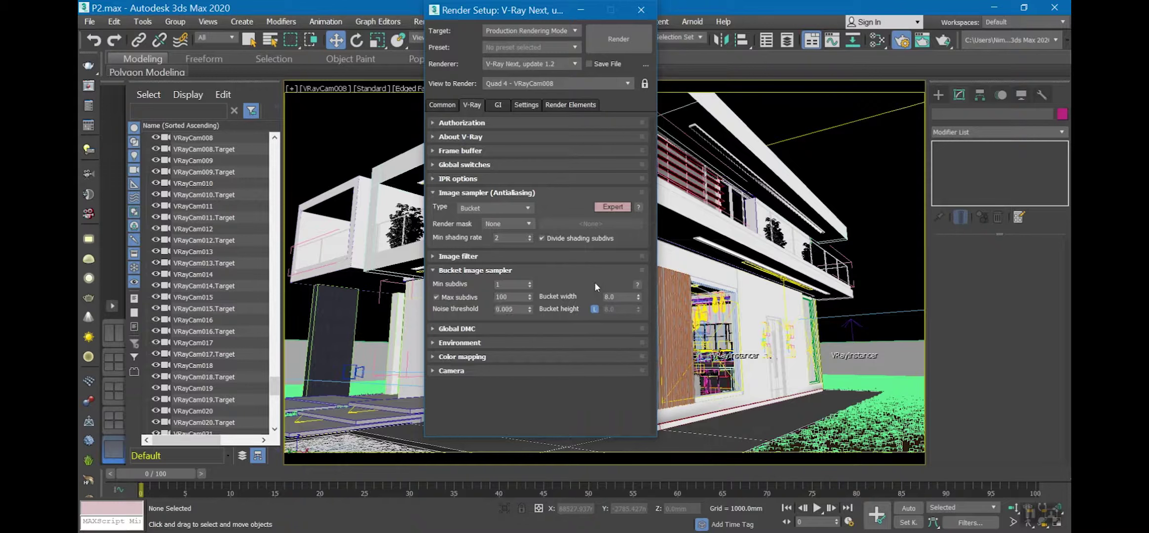
left_click(595, 269)
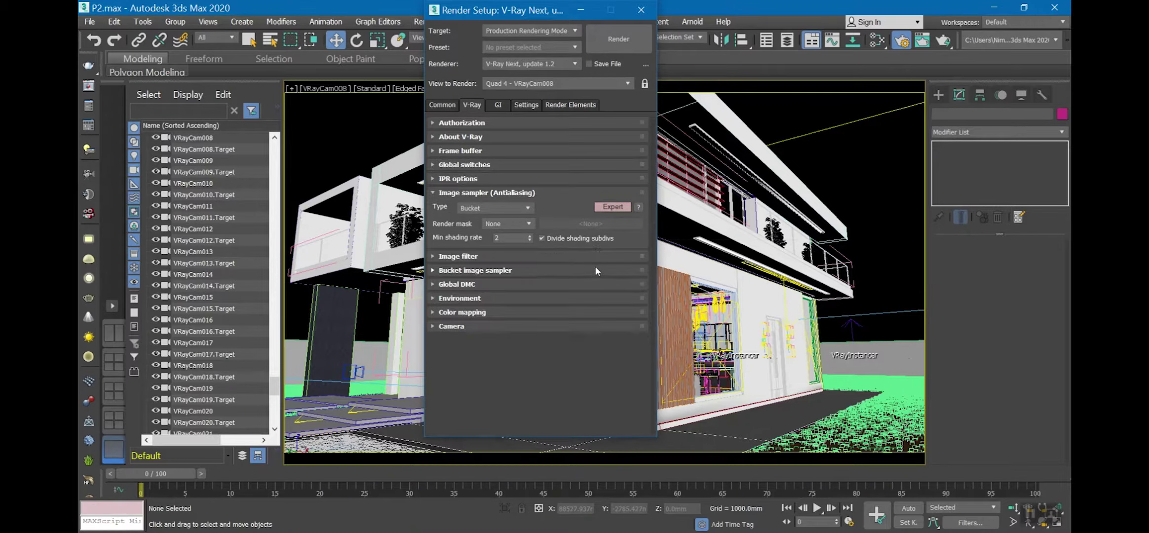
left_click(498, 269)
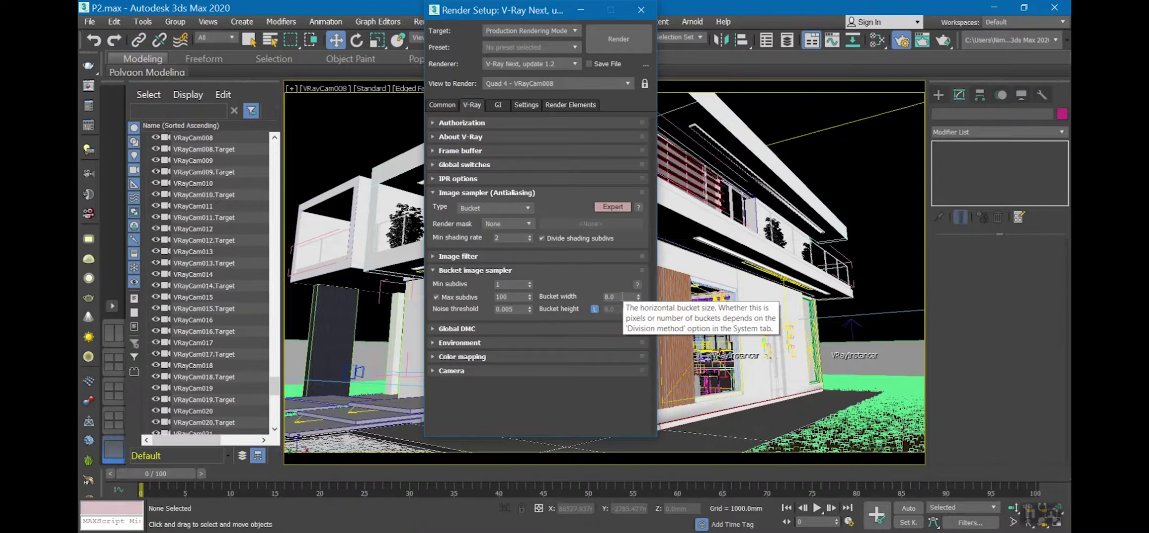
left_click(468, 271)
left_click(460, 284)
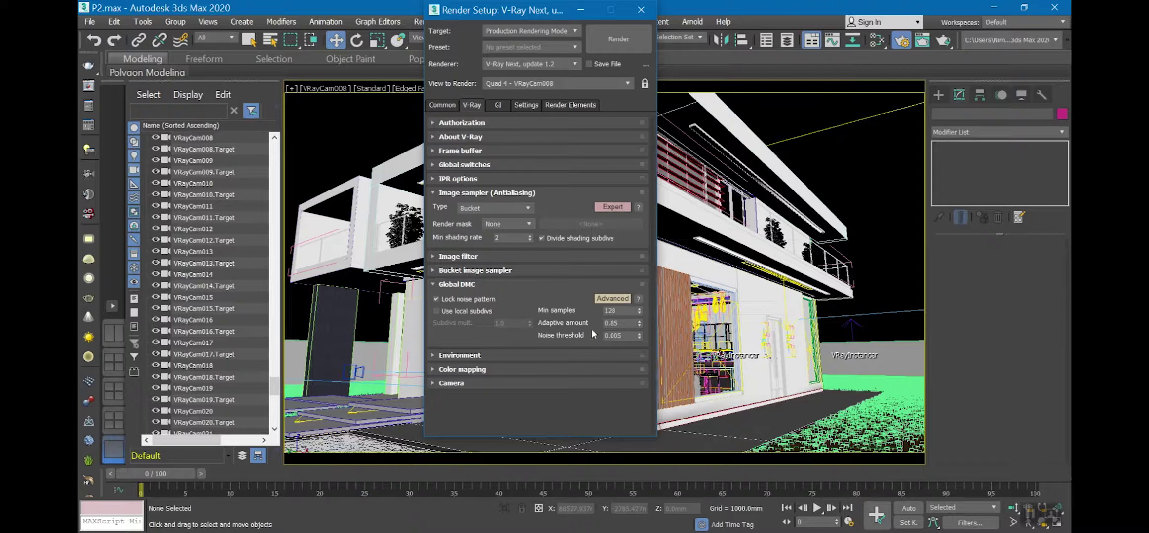
left_click(622, 322)
left_click(624, 336)
left_click(471, 285)
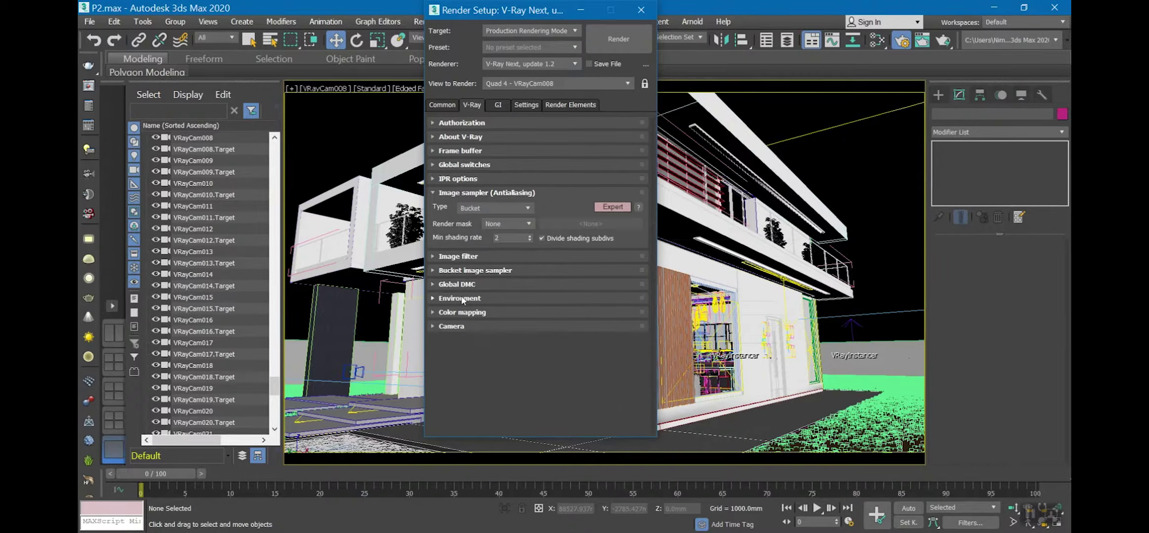
left_click(461, 298)
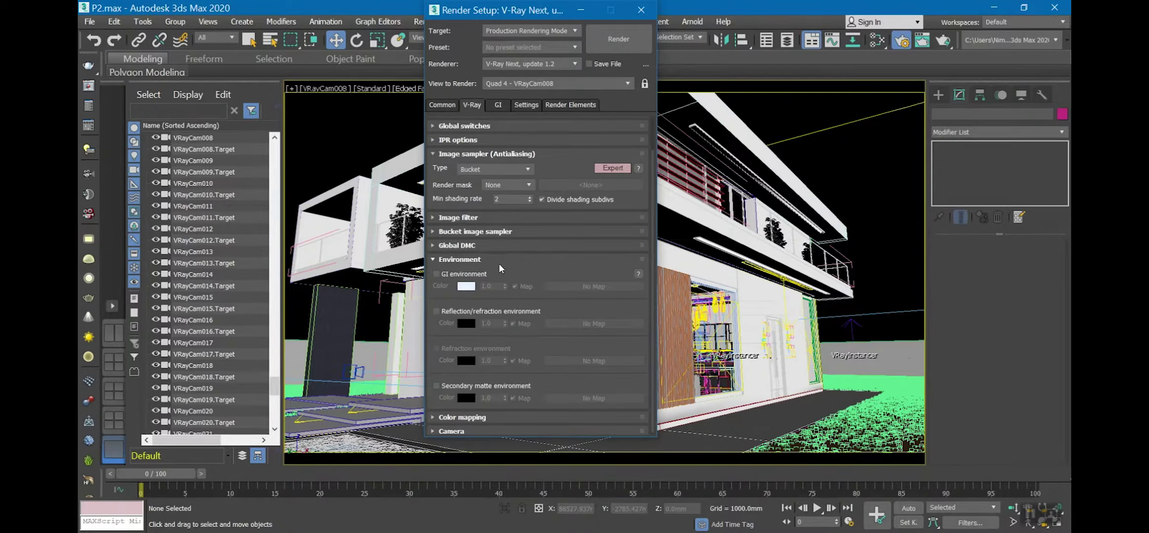
left_click(482, 259)
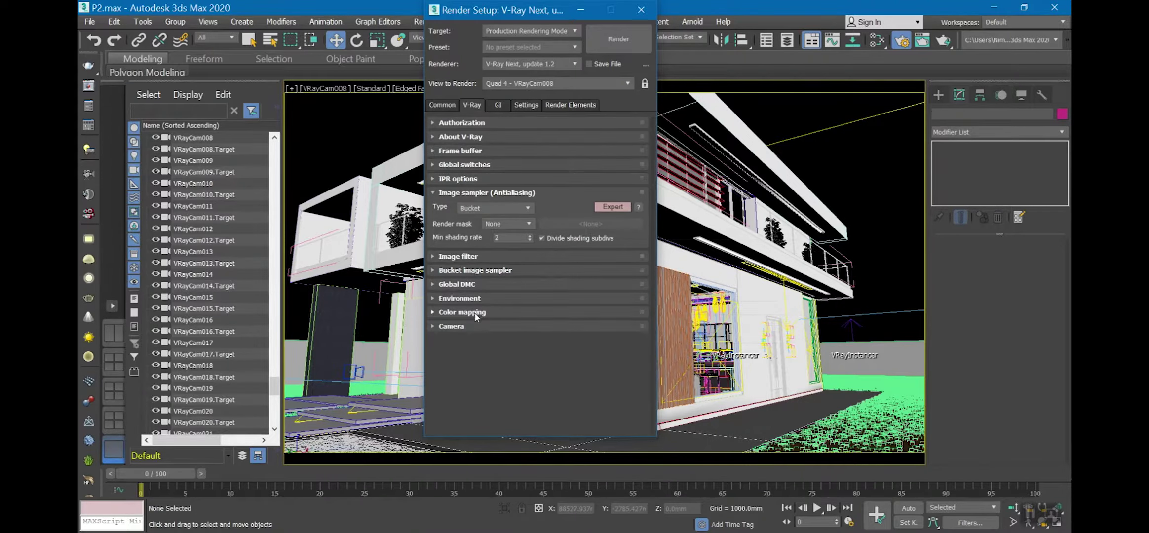
left_click(465, 325)
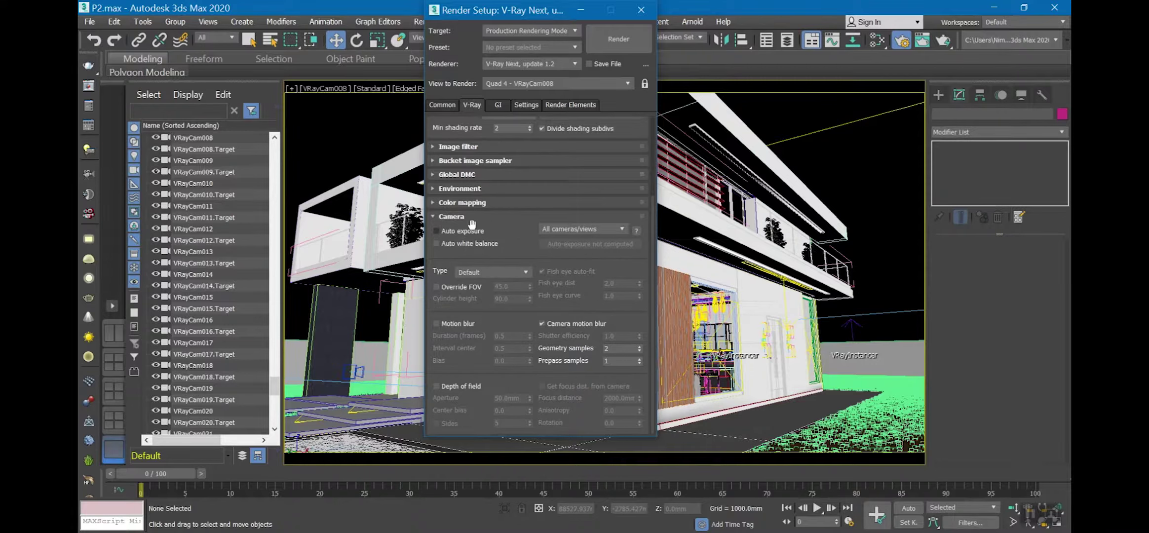
left_click(461, 216)
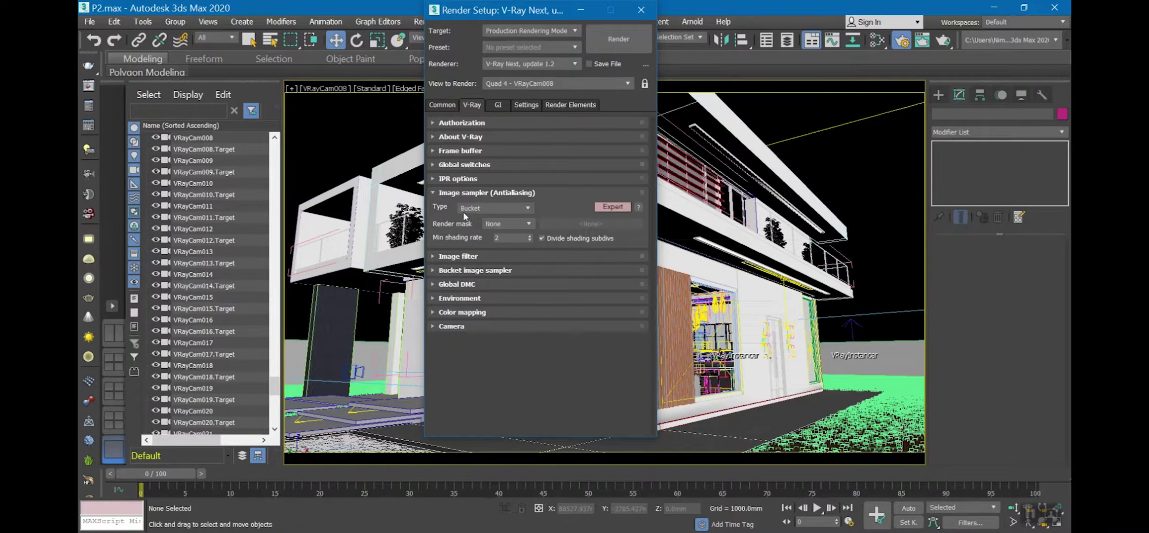
Step: On the GI tab, check the irradiance map's Medium - animation preset, then expand light cache
left_click(503, 105)
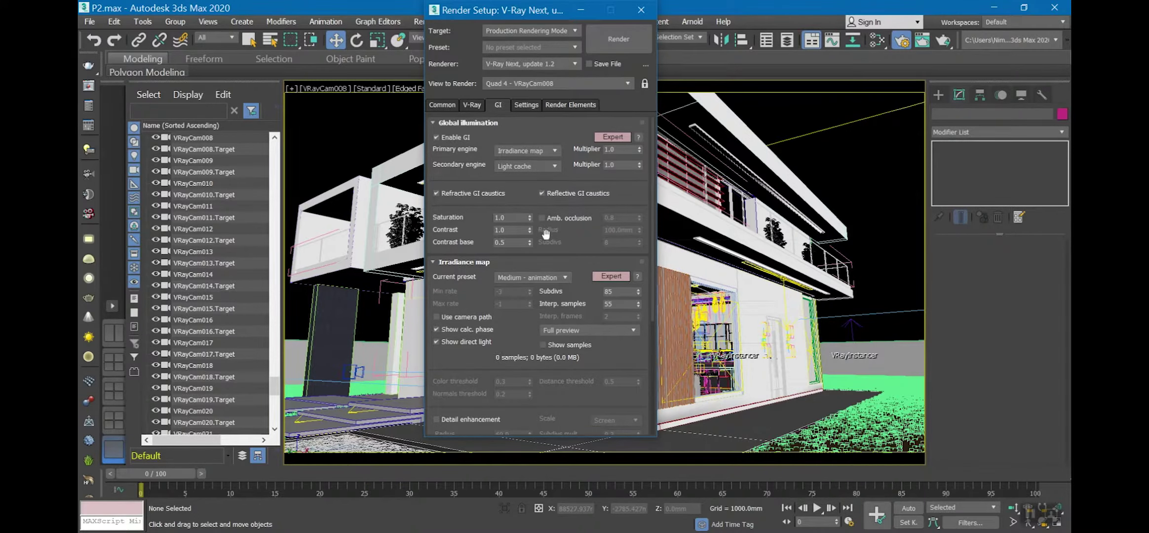
left_click_drag(571, 250, 570, 211)
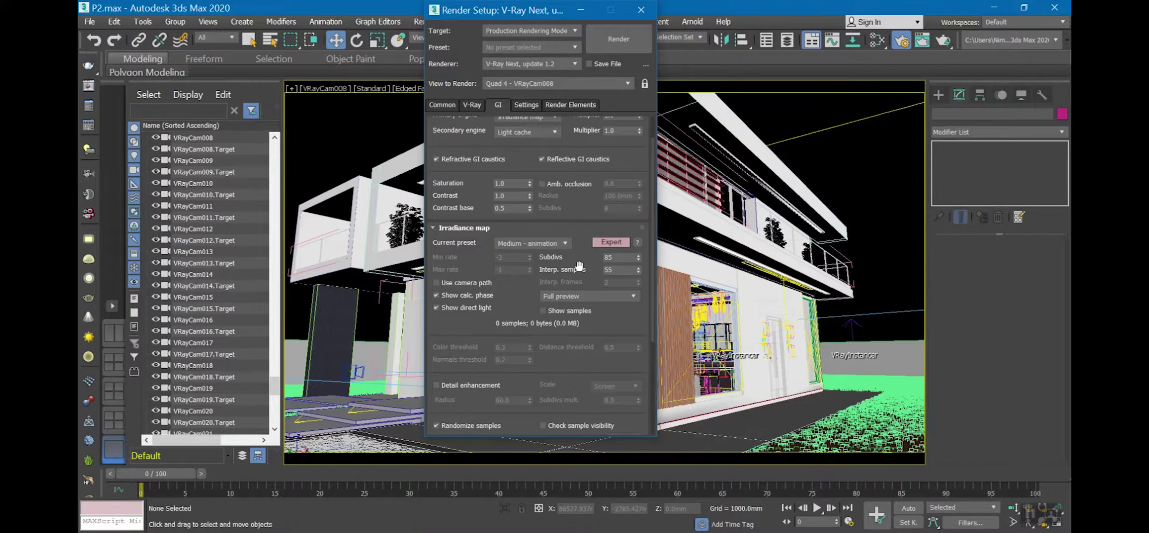
left_click(464, 228)
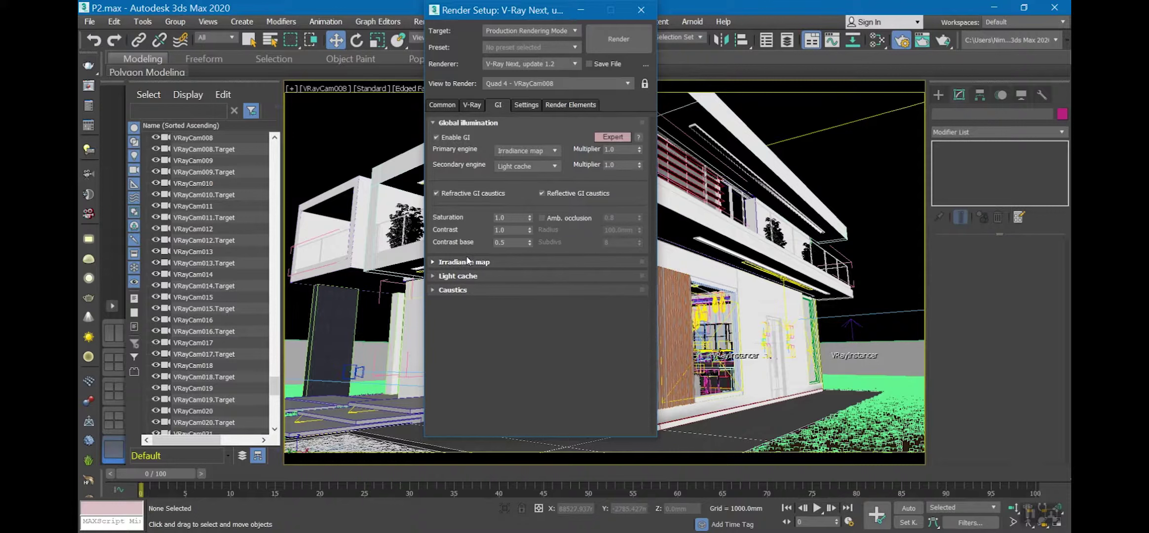
left_click(499, 264)
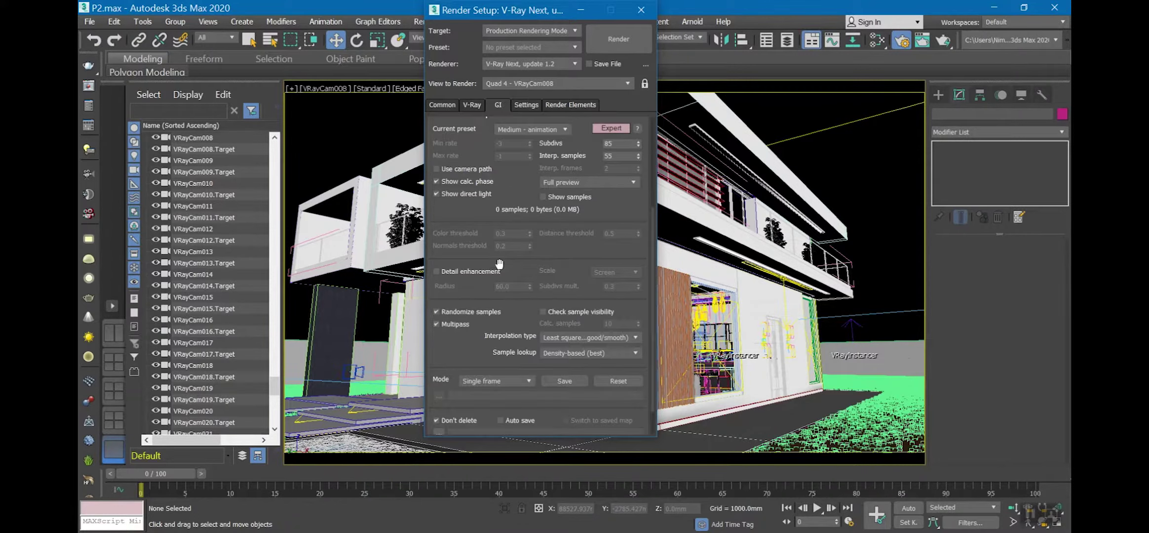
scroll(500, 213, "down", 5)
left_click_drag(570, 255, 569, 328)
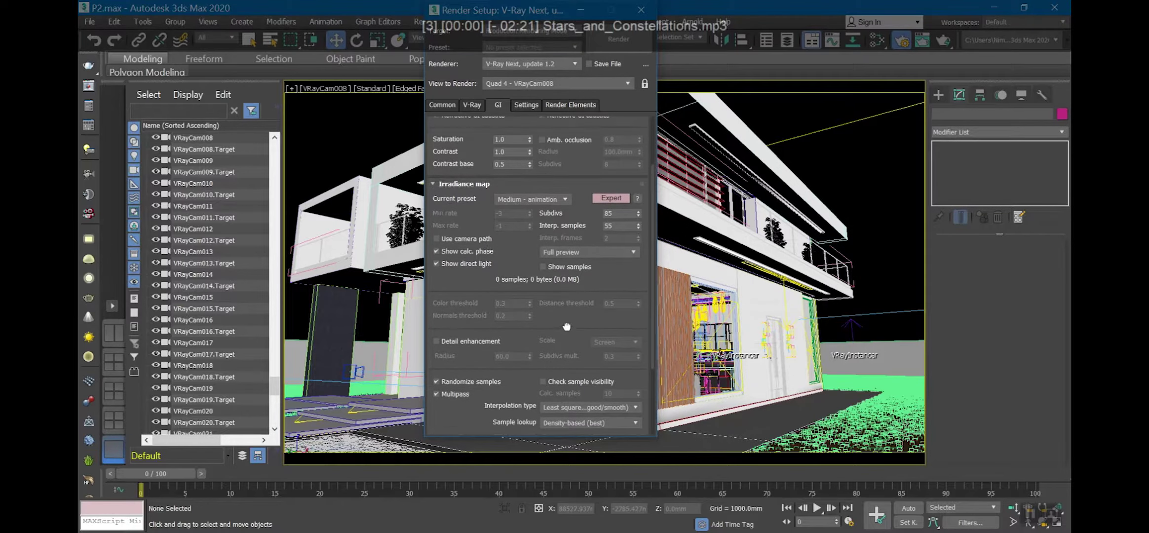
left_click(476, 185)
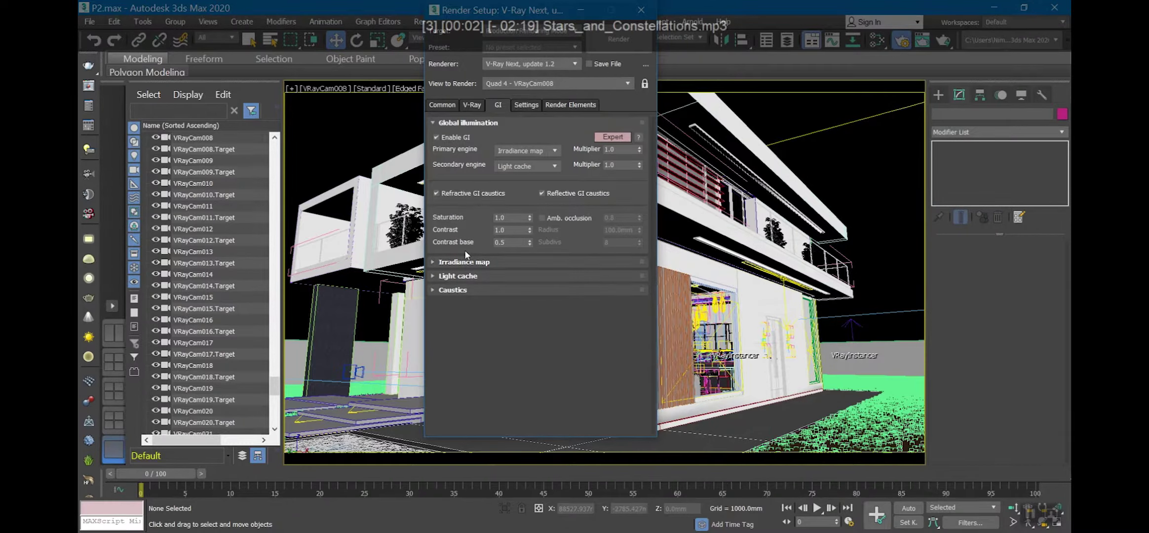
left_click(458, 275)
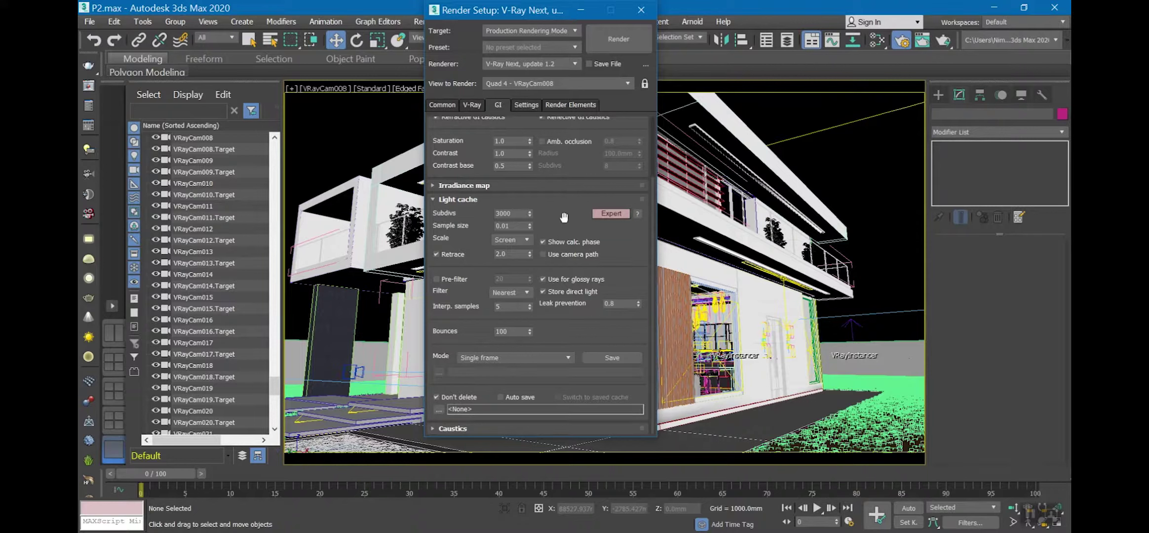
mouse_move(512, 226)
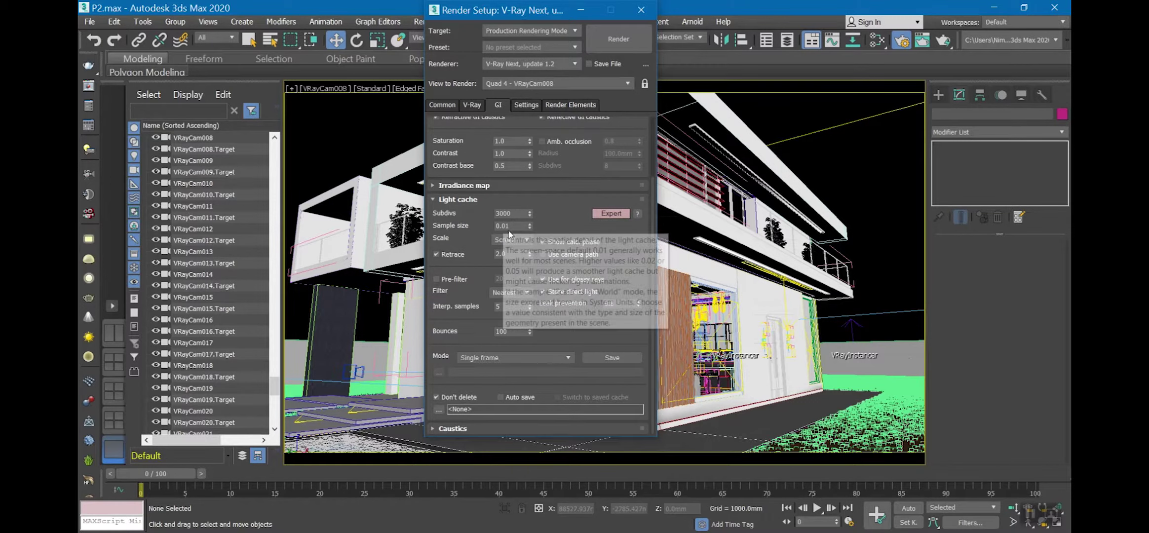
left_click(512, 226)
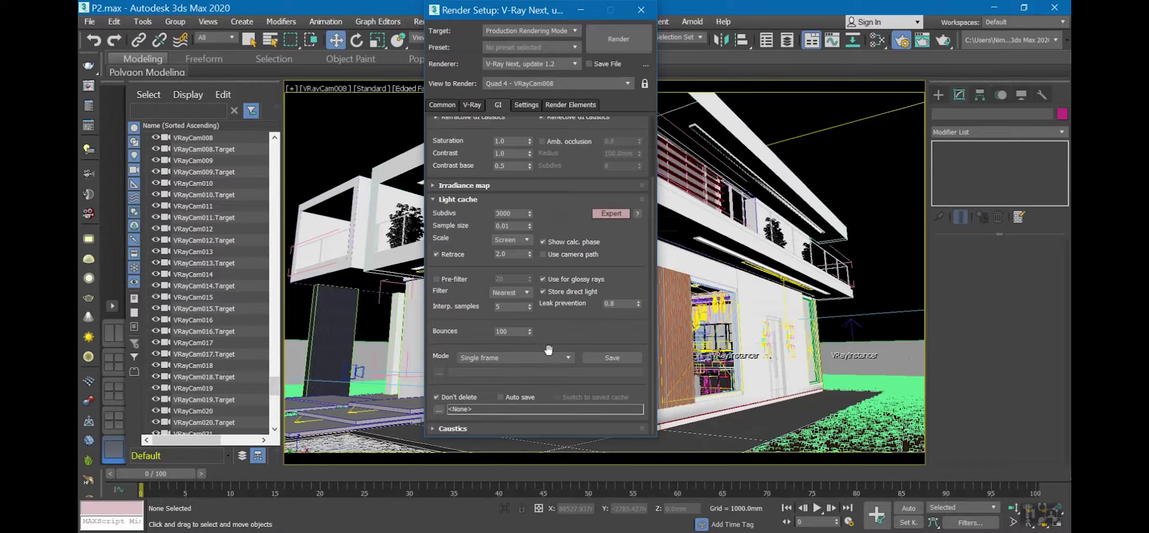
left_click(457, 199)
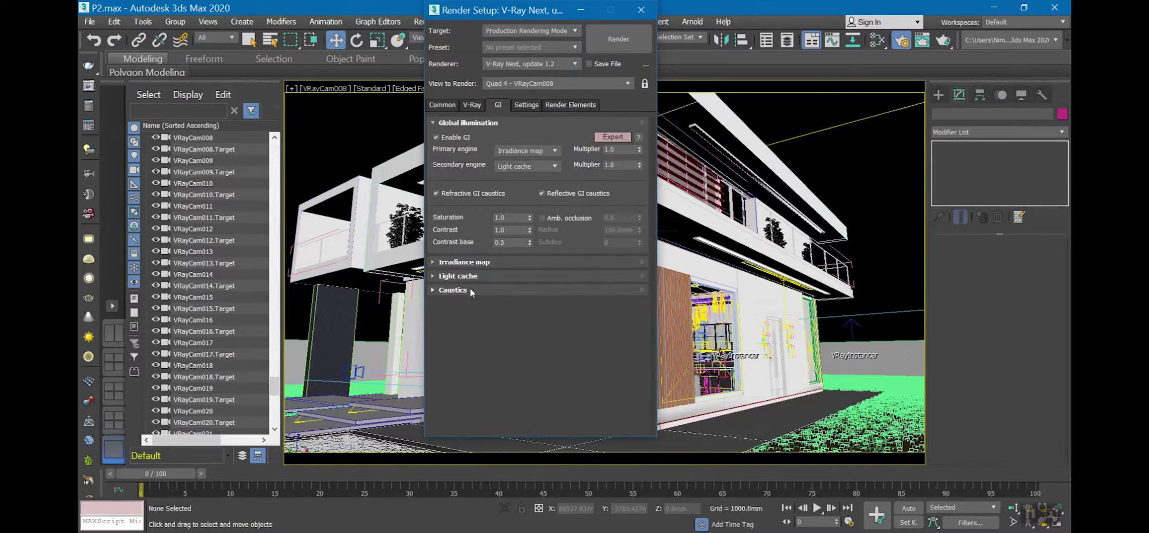
Step: Look over the Settings tab's System rollout, then view the Render Elements list
left_click(532, 107)
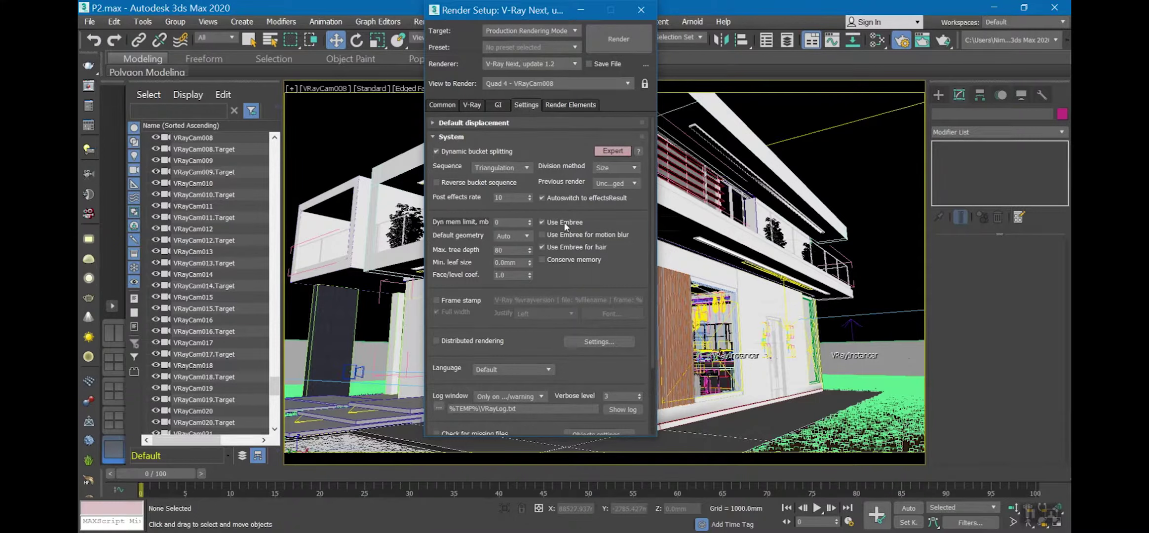
scroll(632, 245, "down", 1)
scroll(632, 245, "up", 1)
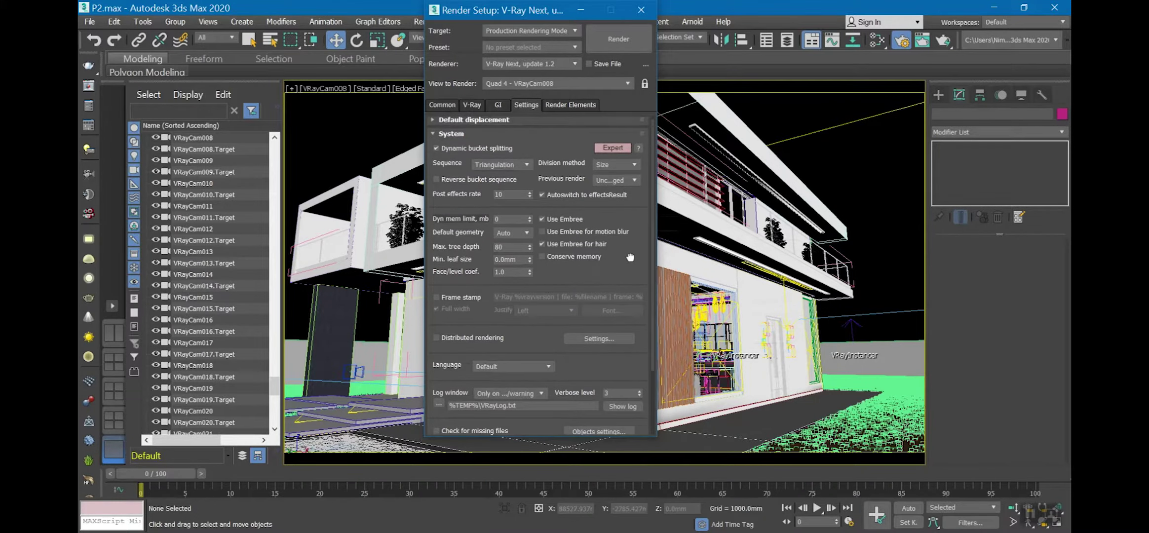
left_click(456, 137)
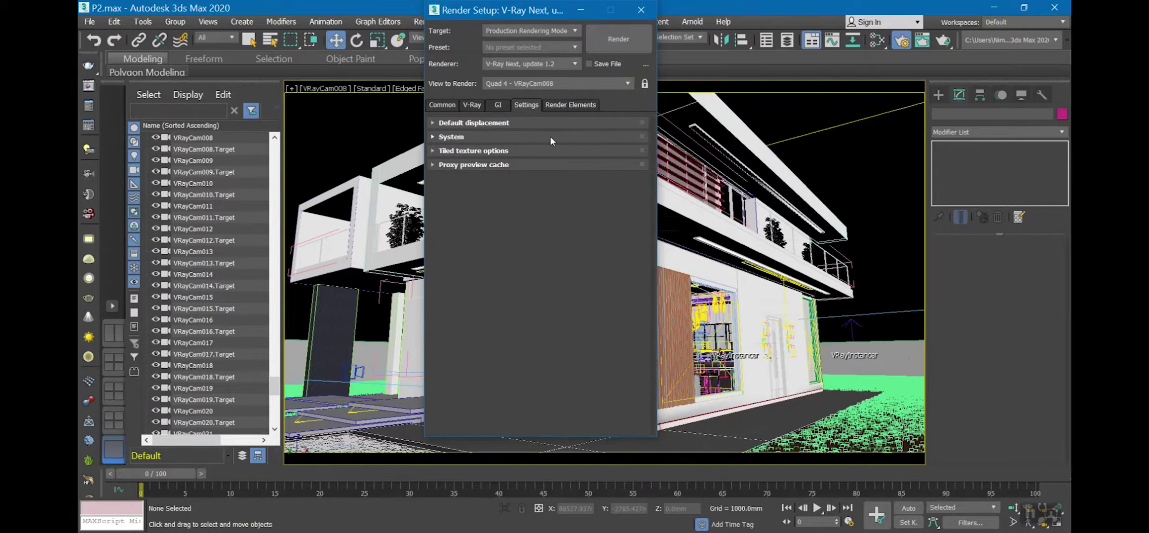
left_click(569, 102)
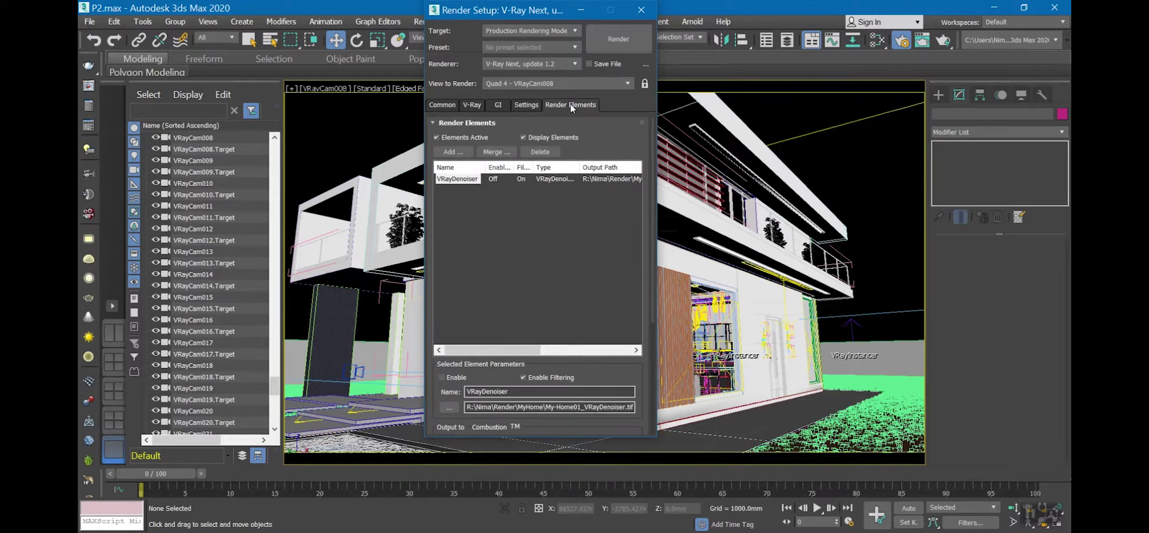
left_click(513, 198)
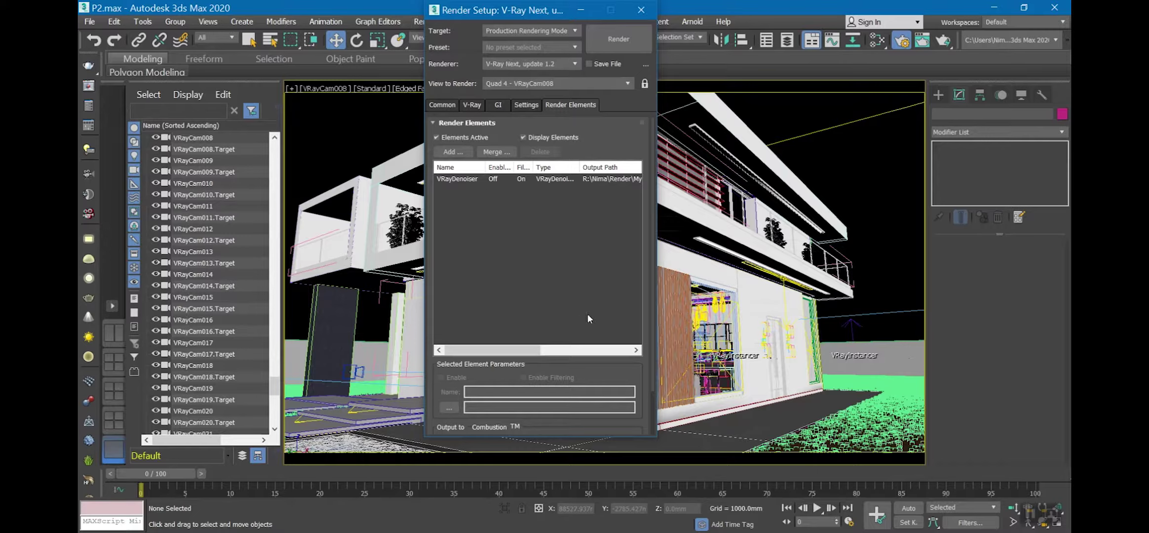
left_click_drag(642, 381, 650, 330)
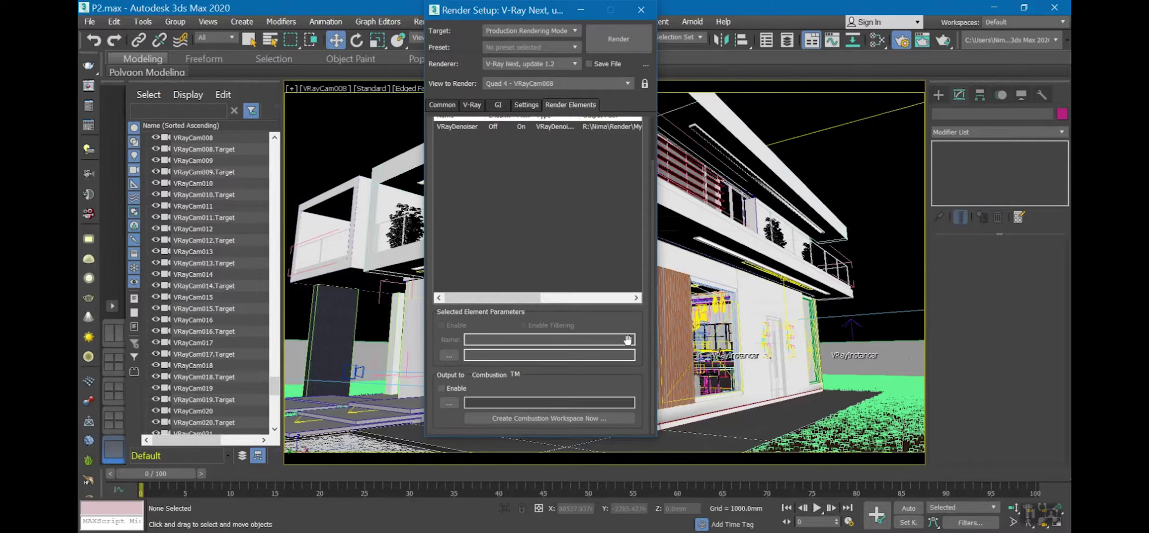
left_click(451, 126)
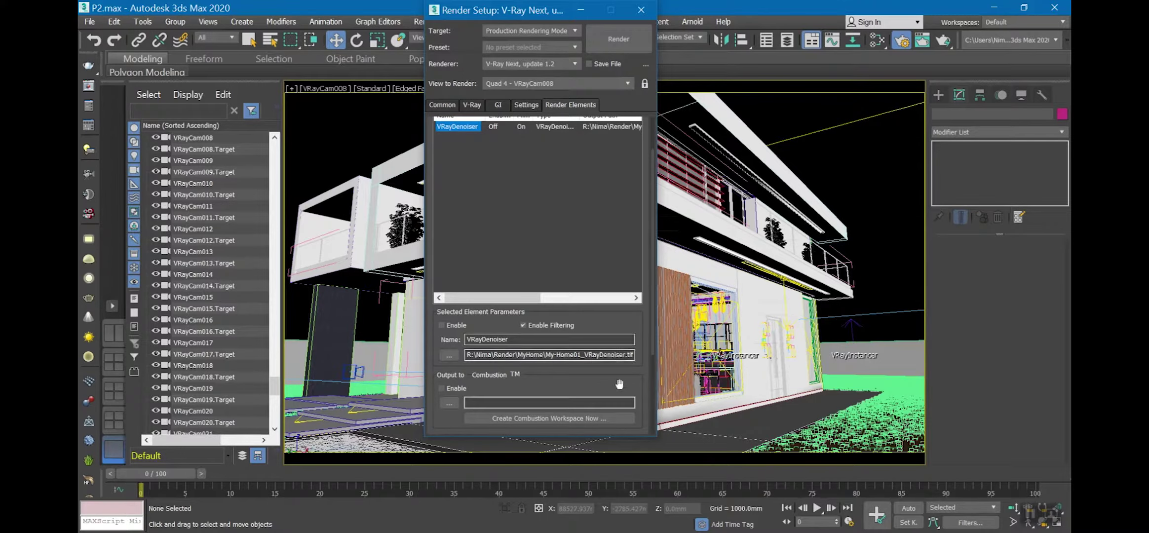
left_click_drag(619, 384, 627, 246)
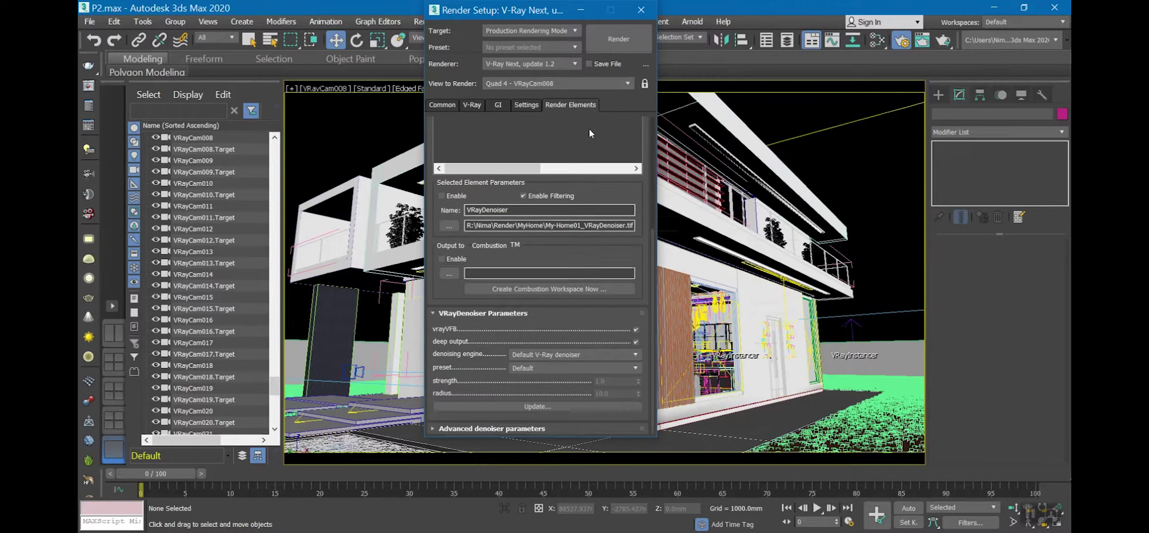
scroll(592, 132, "up", 5)
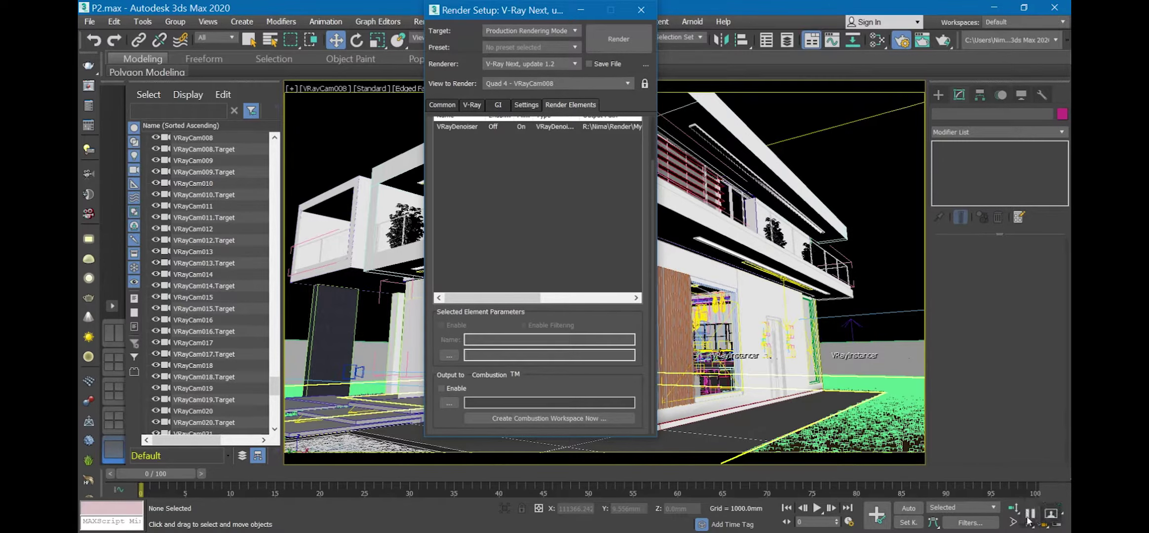
Step: Switch to the remote EXPC6 session's V-Ray frame buffer and open its colour corrections
left_click(1029, 517)
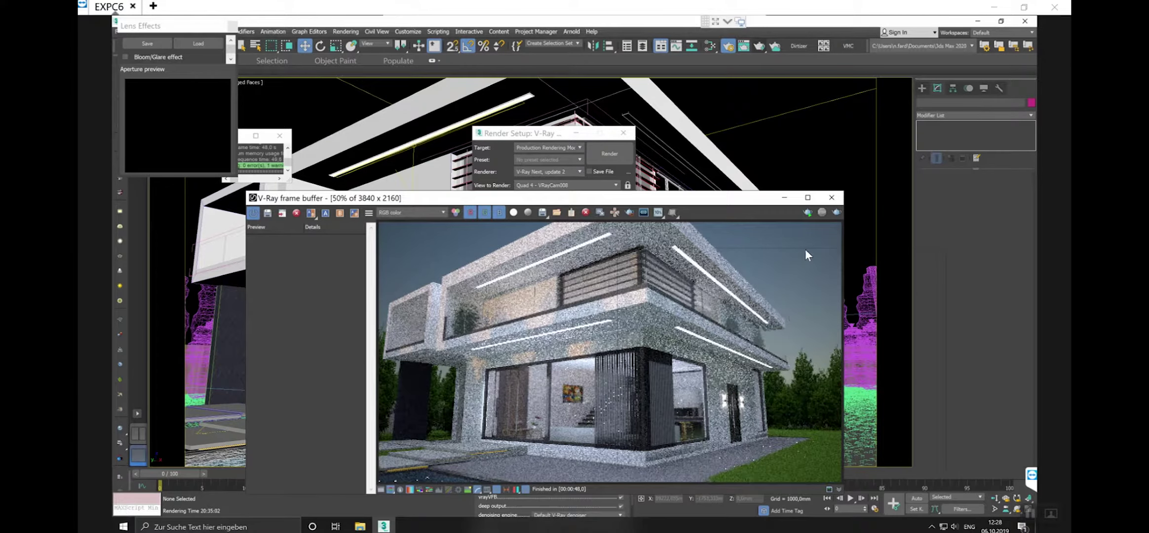
left_click(834, 212)
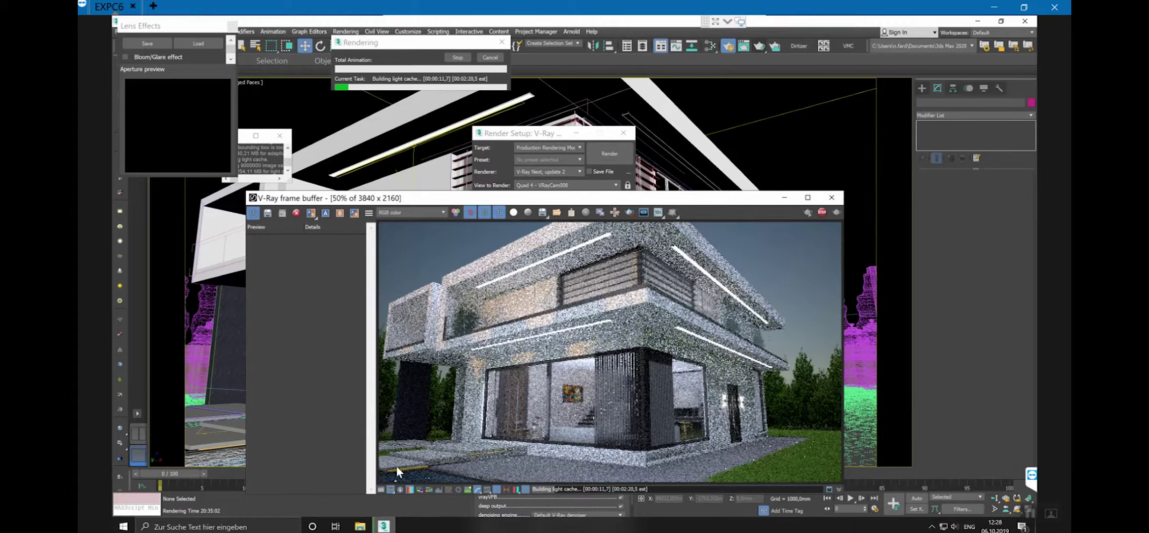
left_click(381, 490)
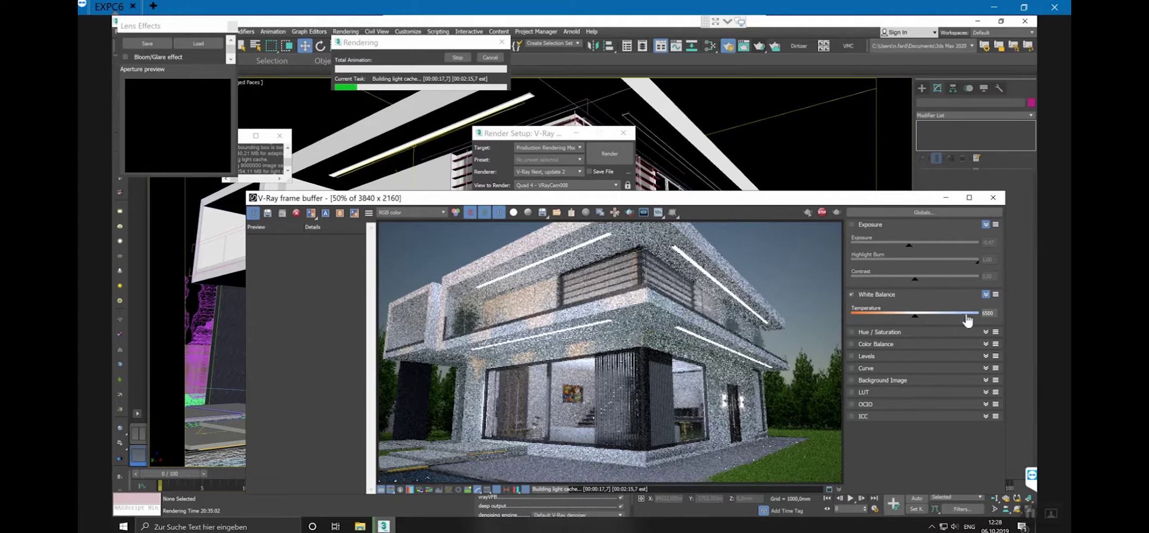
Step: Select the White Balance Temperature value in the frame buffer corrections
double_click(993, 313)
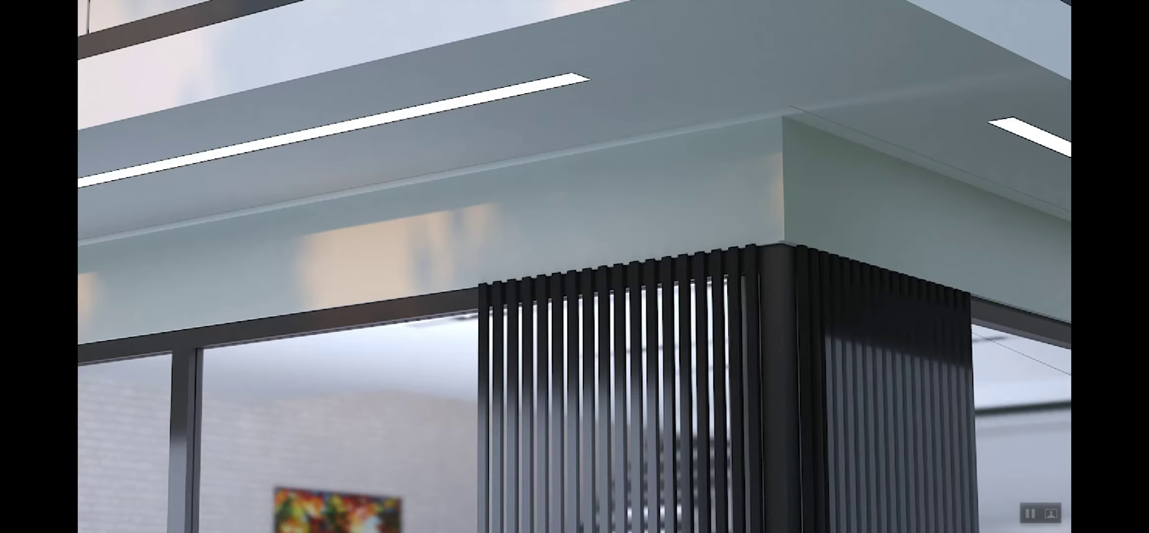
Step: Look up the panorama at the upper balcony, soffit lights, canopy corner and slatted column
left_click_drag(536, 186, 721, 347)
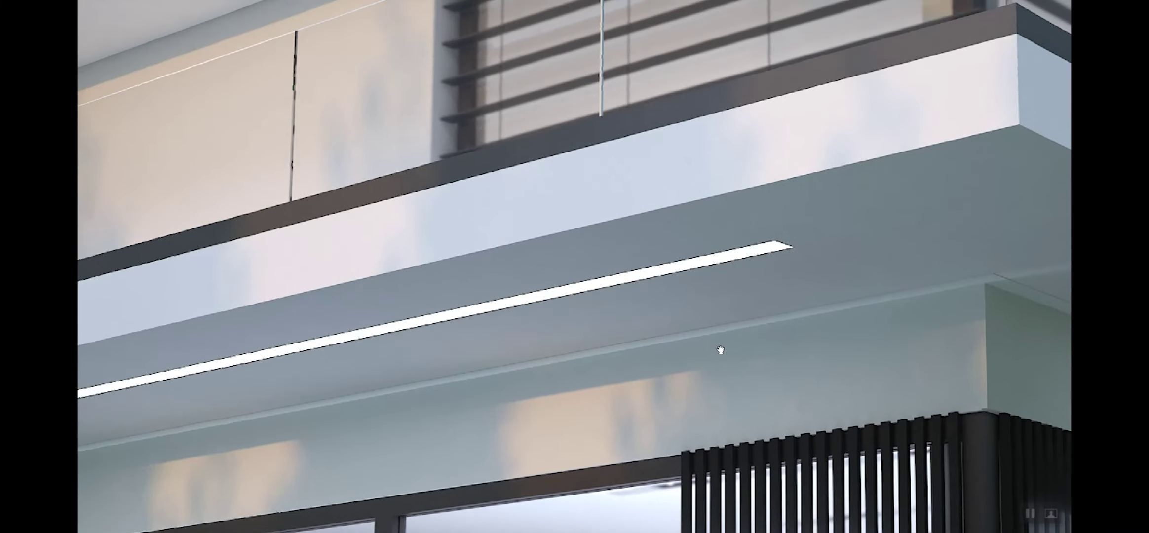
mouse_move(717, 292)
left_mouse_down()
mouse_move(735, 365)
mouse_move(792, 414)
left_mouse_up()
left_click_drag(645, 285, 745, 382)
mouse_move(523, 228)
left_mouse_down()
mouse_move(656, 333)
mouse_move(526, 184)
left_mouse_up()
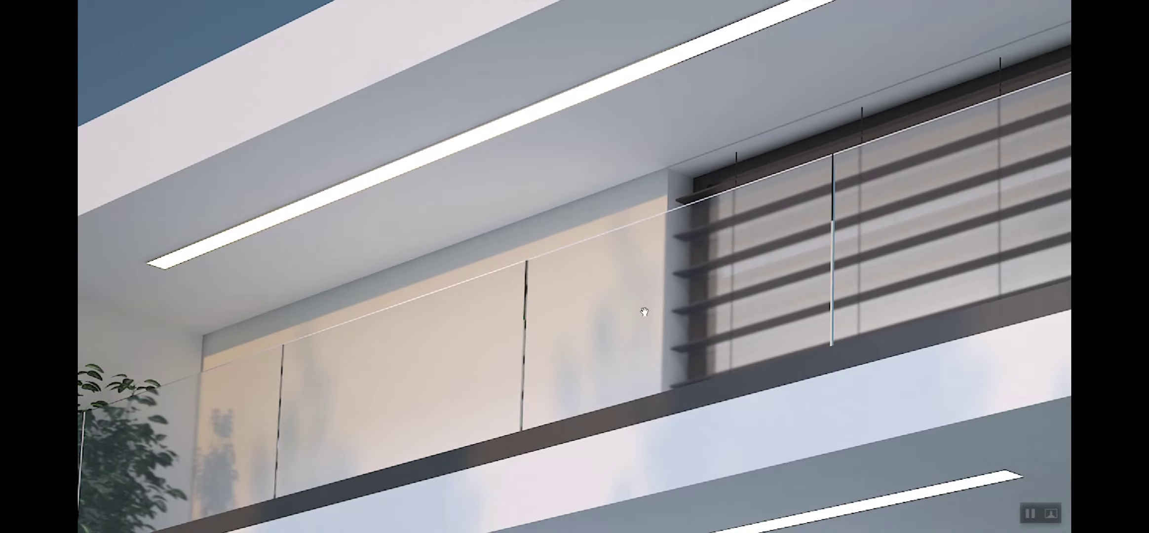
left_click_drag(625, 295, 535, 257)
left_click_drag(607, 257, 492, 187)
left_click_drag(660, 286, 571, 222)
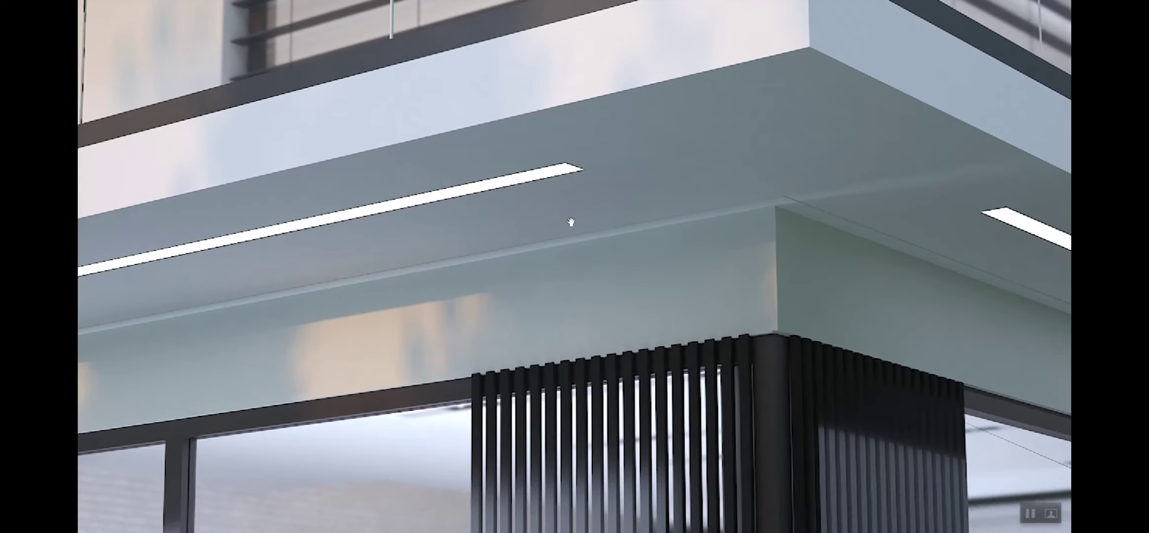
left_click_drag(721, 303, 564, 210)
left_click_drag(728, 236, 636, 154)
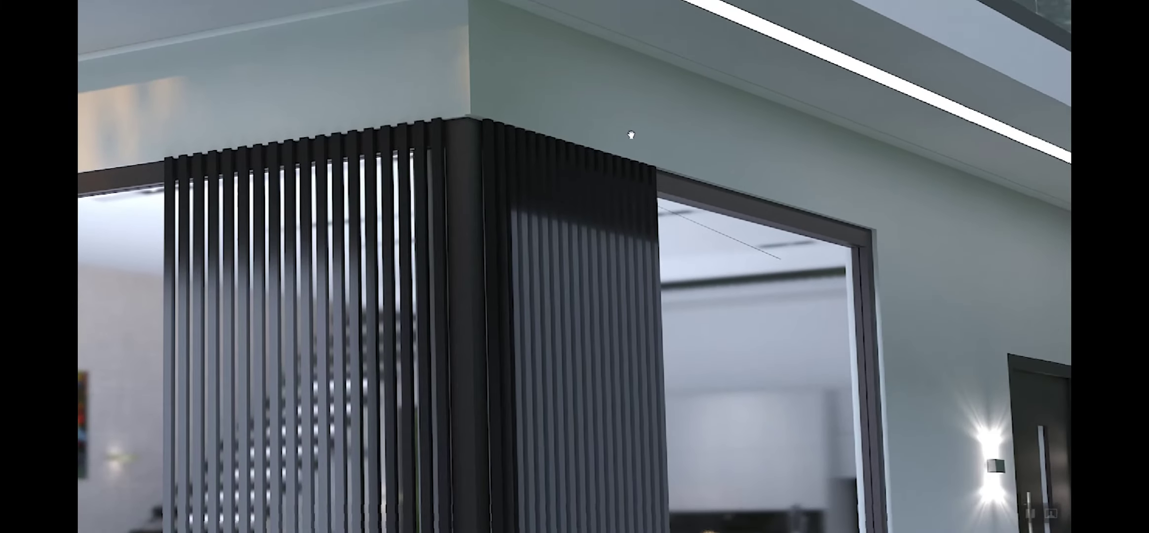
Step: Pan past the front door, window, steps and garden, centring the slat-screen corner by the kitchen window
left_click_drag(642, 267, 492, 171)
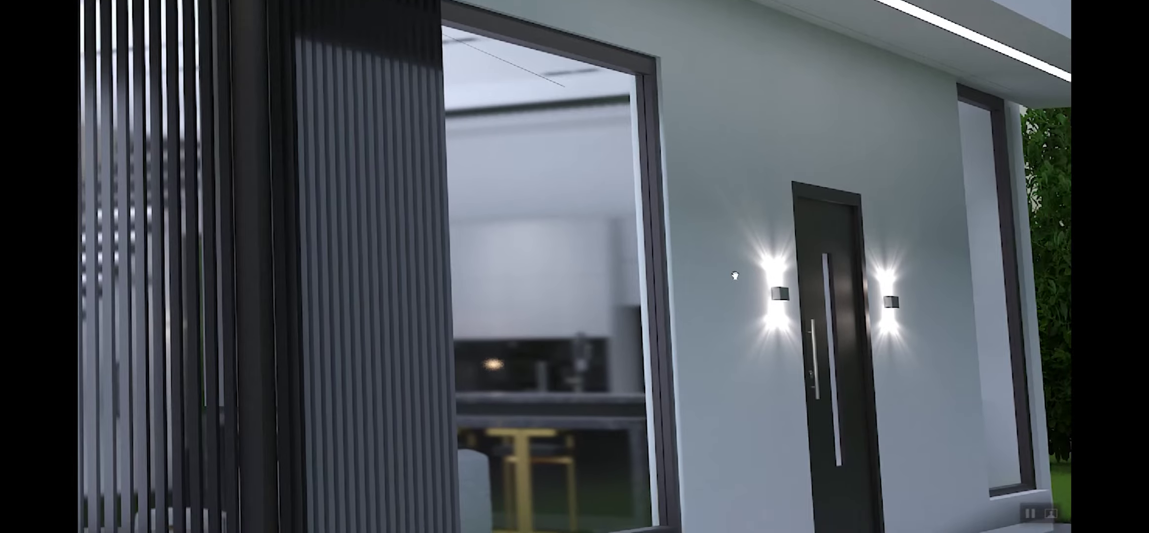
mouse_move(736, 272)
left_mouse_down()
mouse_move(698, 182)
mouse_move(846, 159)
left_mouse_up()
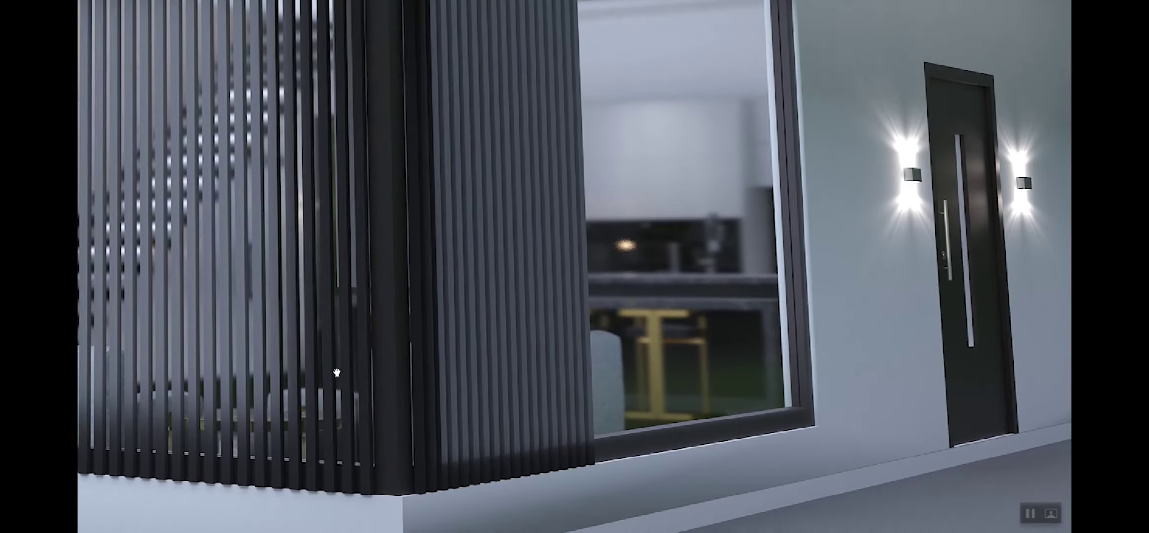
left_click_drag(336, 372, 639, 254)
left_click_drag(354, 331, 583, 398)
mouse_move(334, 322)
left_mouse_down()
mouse_move(623, 336)
mouse_move(631, 306)
left_mouse_up()
mouse_move(303, 420)
left_mouse_down()
mouse_move(336, 328)
mouse_move(456, 297)
mouse_move(544, 316)
mouse_move(282, 310)
left_mouse_up()
left_click_drag(593, 388, 310, 356)
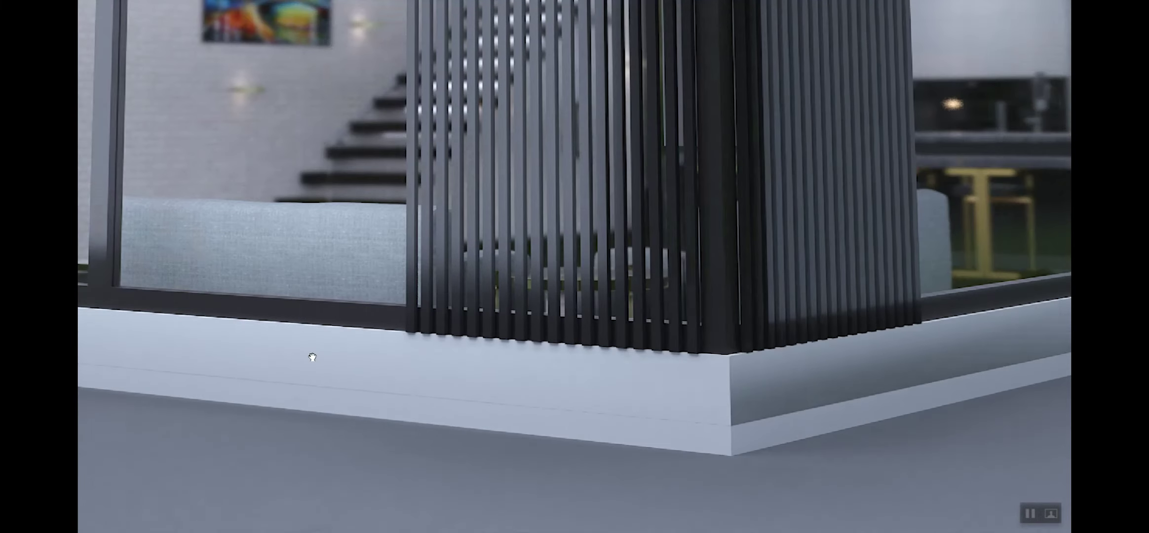
left_click_drag(814, 345, 573, 345)
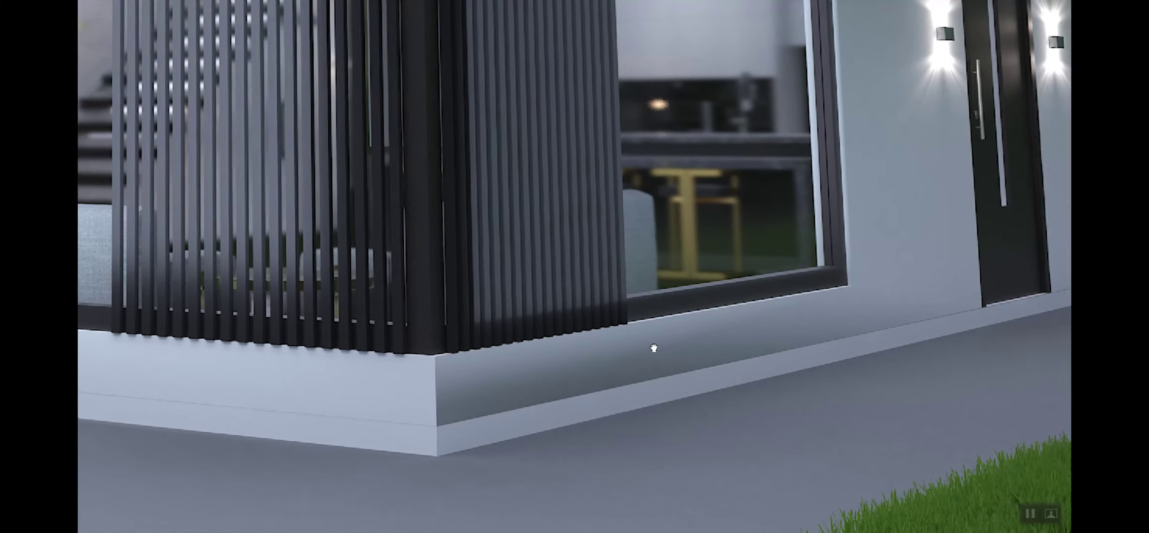
Step: Pan the 360° view past the kitchen window to the lit front door, tilting up around it
left_click_drag(652, 346, 536, 350)
mouse_move(802, 377)
left_mouse_down()
mouse_move(666, 343)
mouse_move(478, 346)
left_mouse_up()
mouse_move(823, 279)
left_mouse_down()
mouse_move(838, 333)
mouse_move(877, 358)
mouse_move(887, 384)
left_mouse_up()
left_click_drag(826, 249, 838, 310)
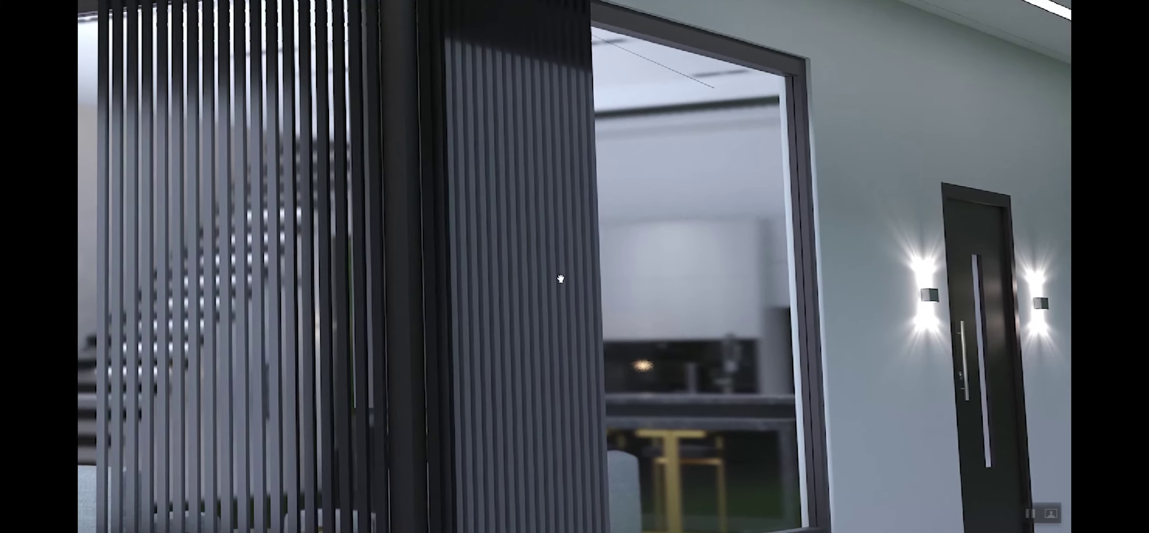
left_click_drag(560, 279, 587, 280)
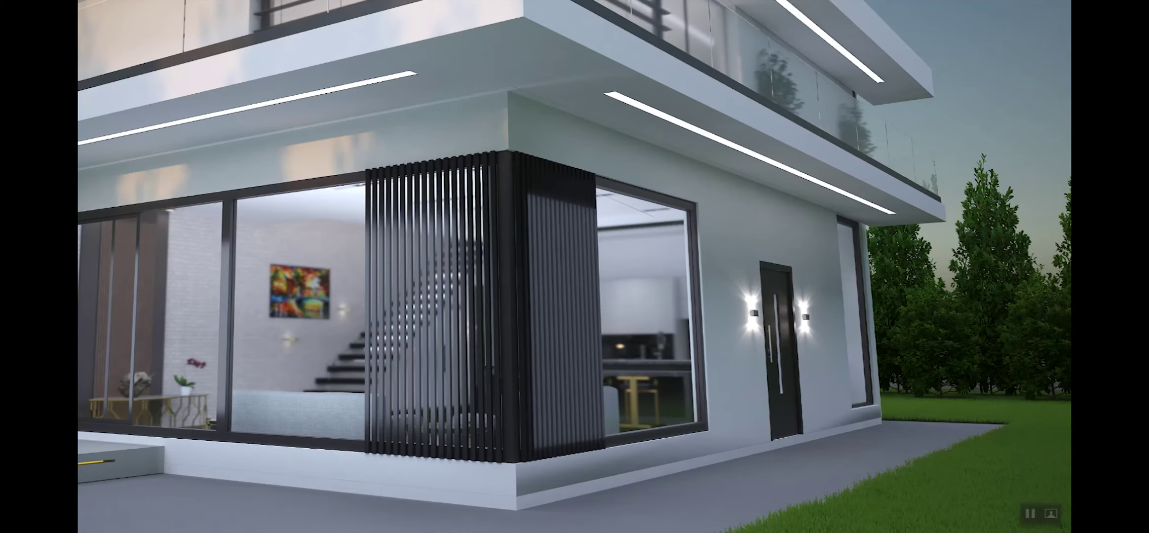